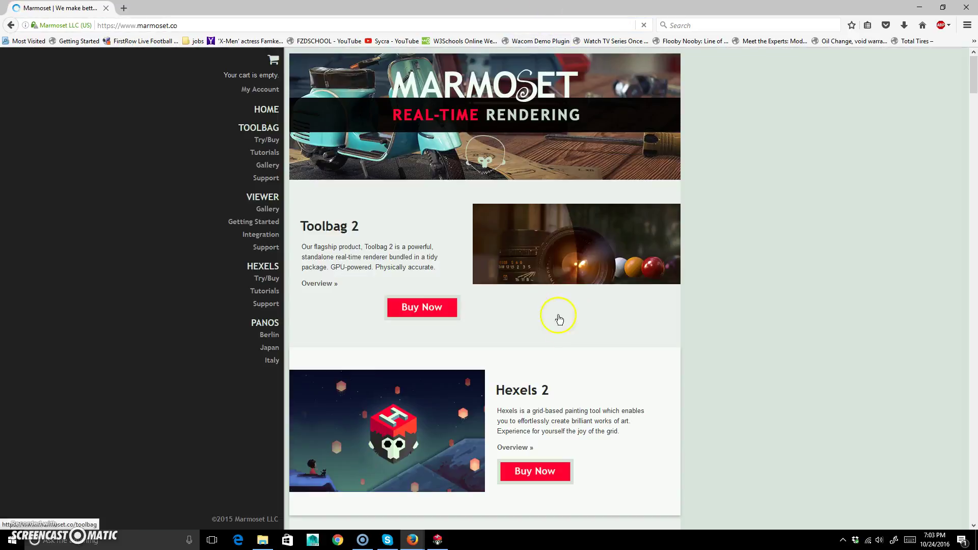
Open the Hexels product page on the Marmoset site and read through its feature sections down to the licence pricing.
click(257, 270)
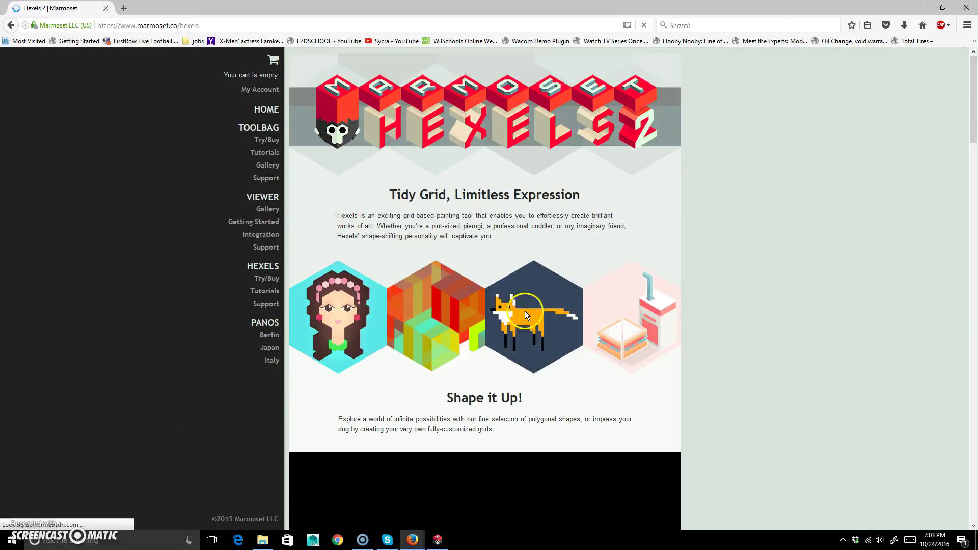
scroll(432, 377, down, 4)
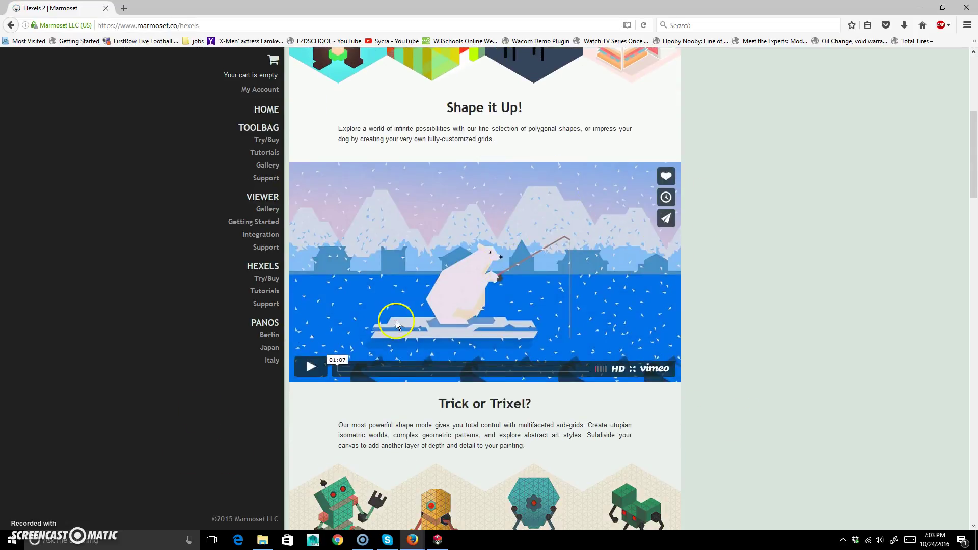
scroll(540, 362, down, 3)
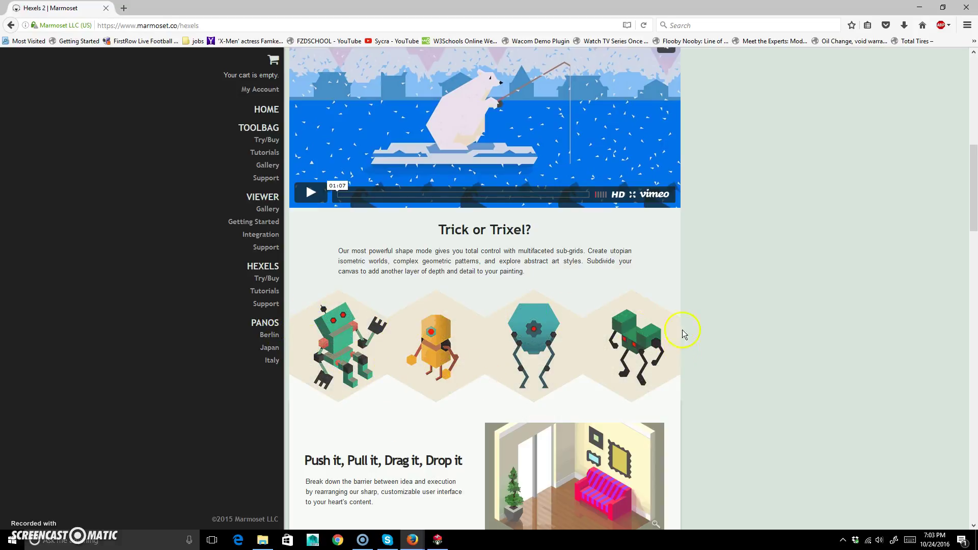
scroll(733, 374, down, 3)
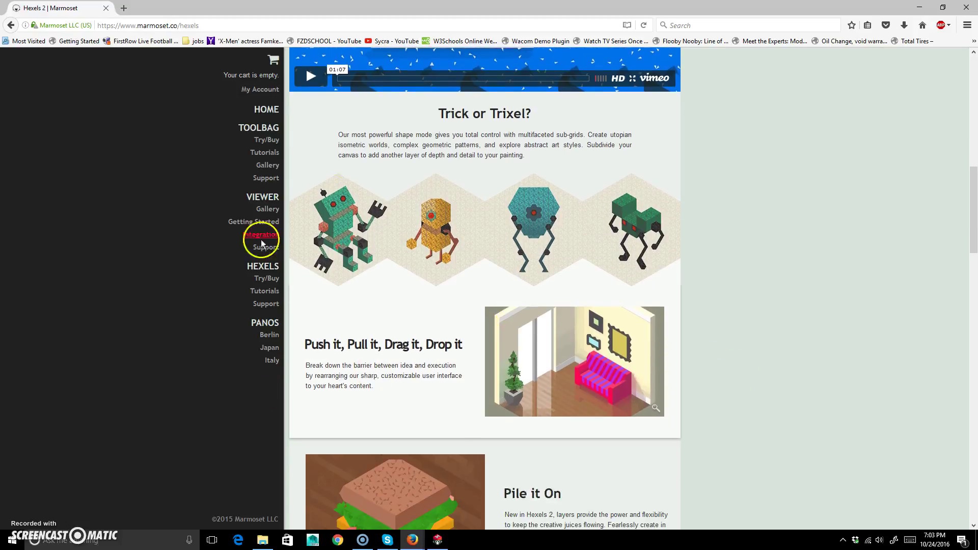
scroll(413, 326, down, 3)
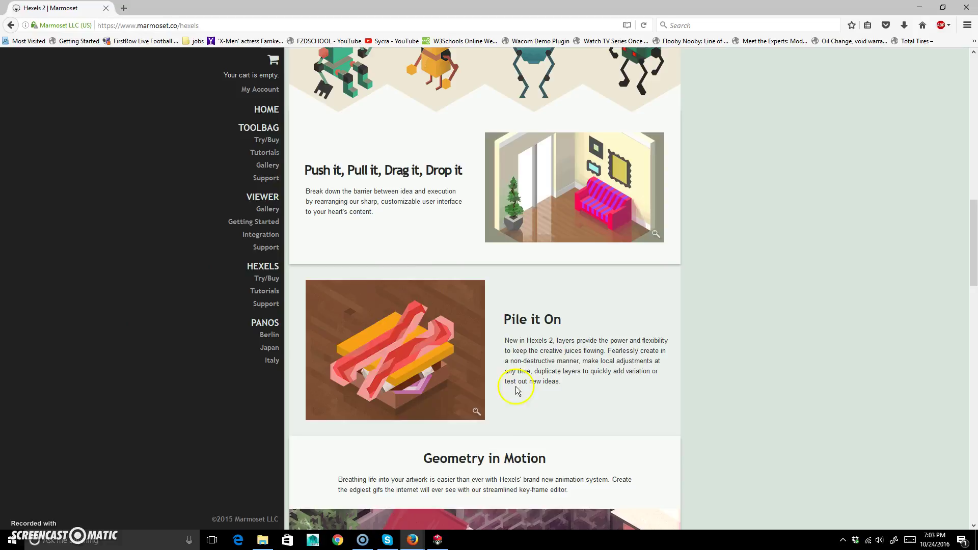
scroll(619, 331, down, 5)
scroll(659, 302, down, 2)
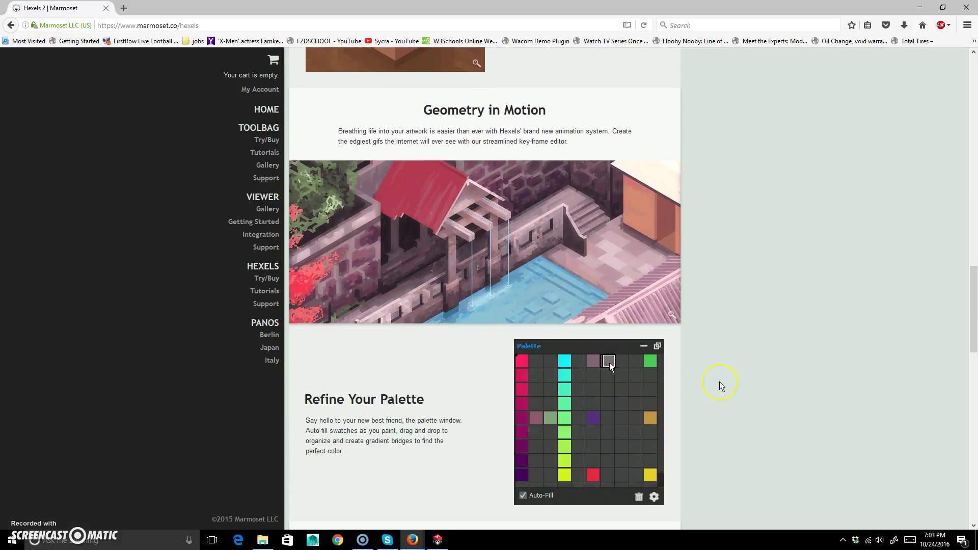
scroll(719, 382, down, 3)
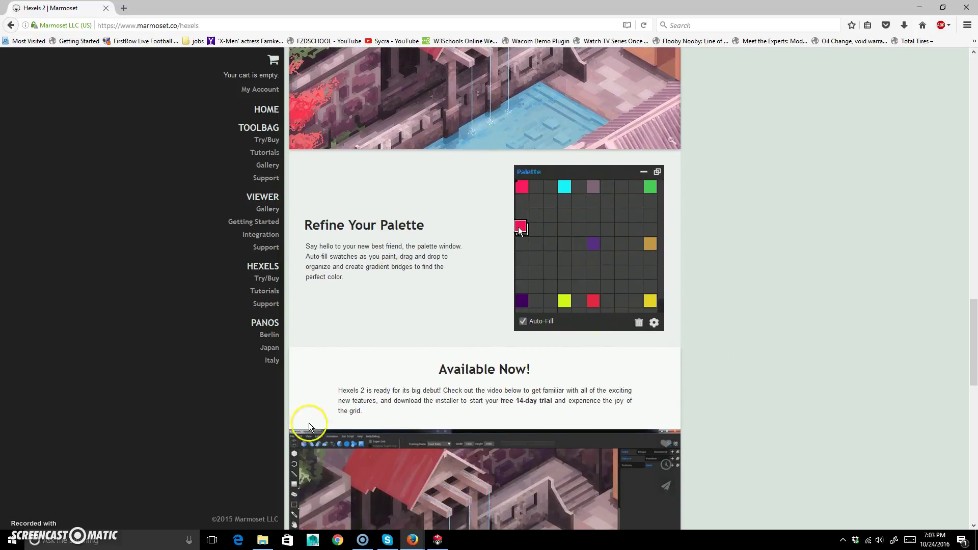
scroll(468, 387, down, 4)
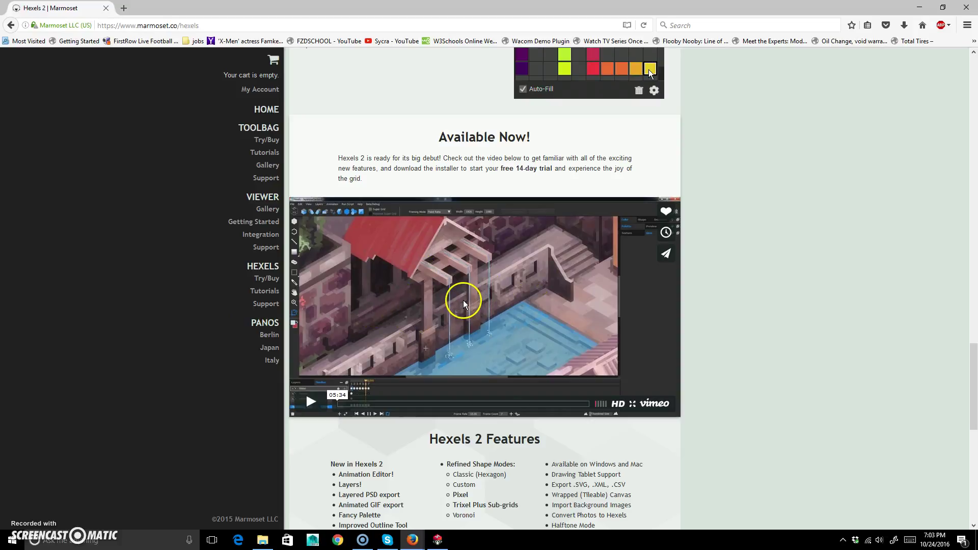
scroll(539, 364, down, 4)
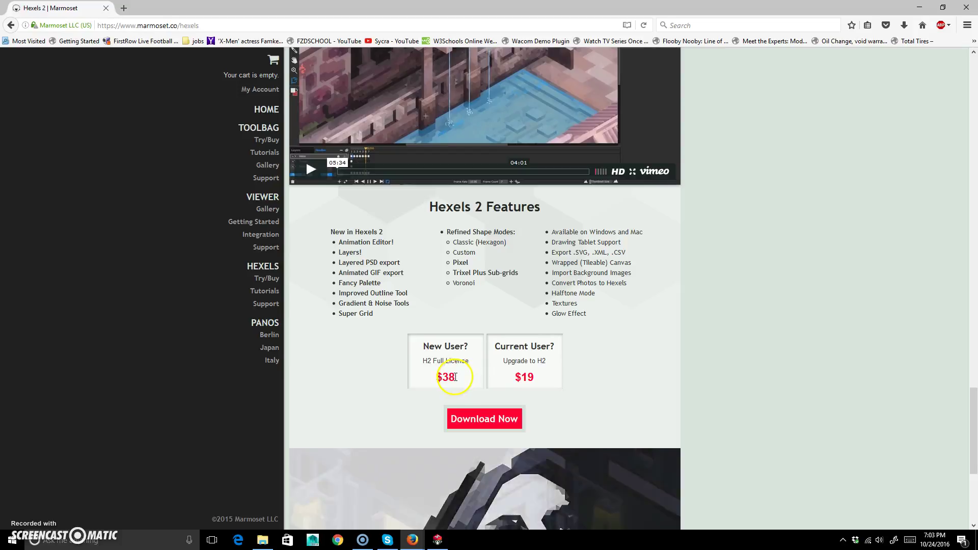
Review the Hexels page's layers, animation, palette and featured art sections again.
scroll(674, 349, up, 3)
scroll(637, 343, up, 10)
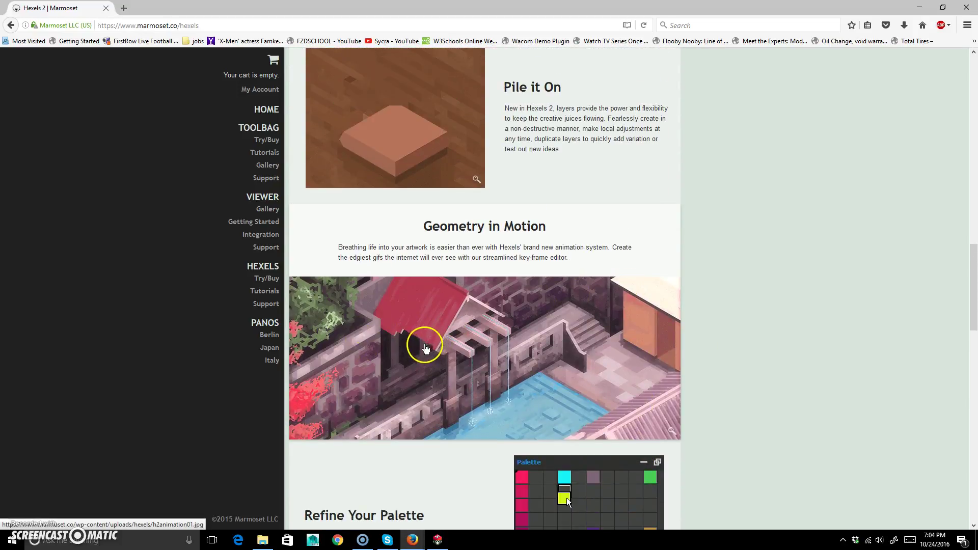
scroll(423, 344, up, 4)
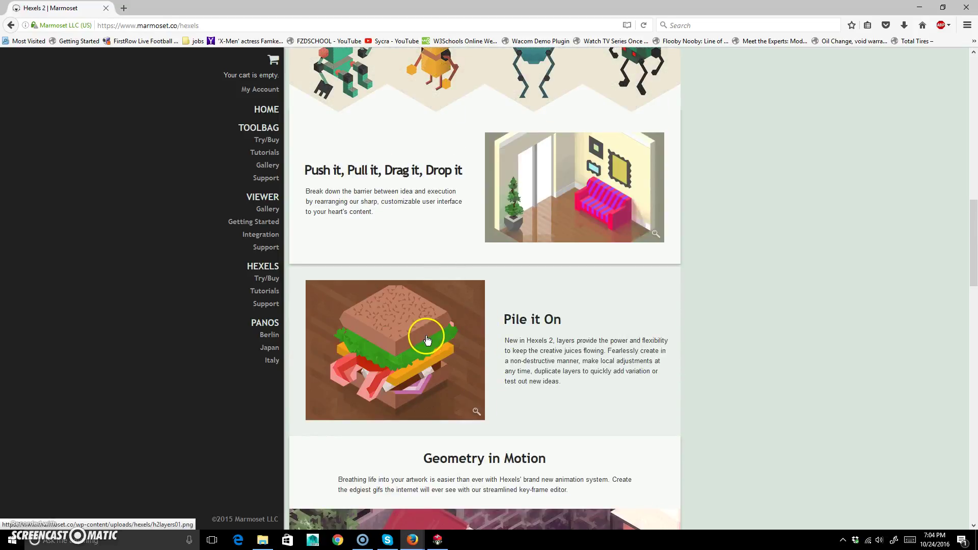
scroll(440, 338, down, 15)
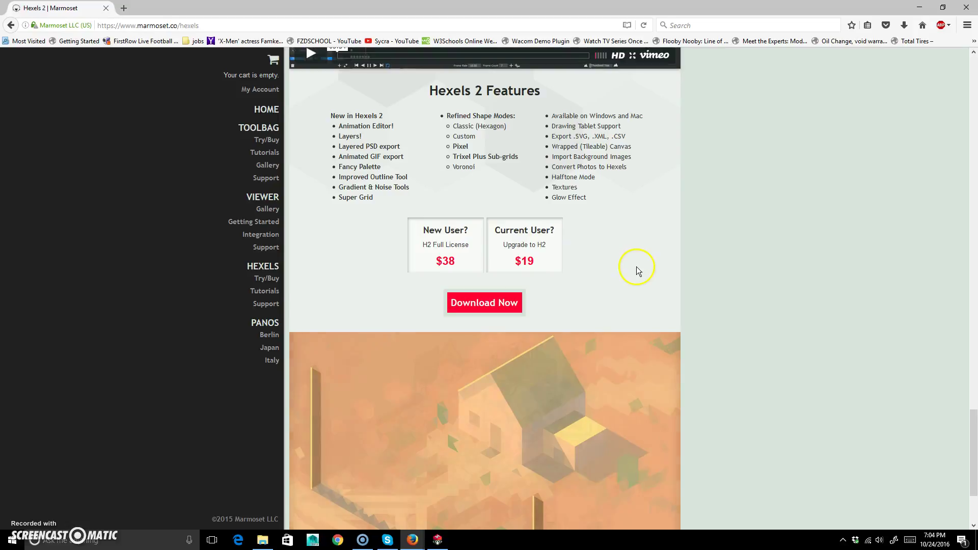
scroll(647, 266, down, 2)
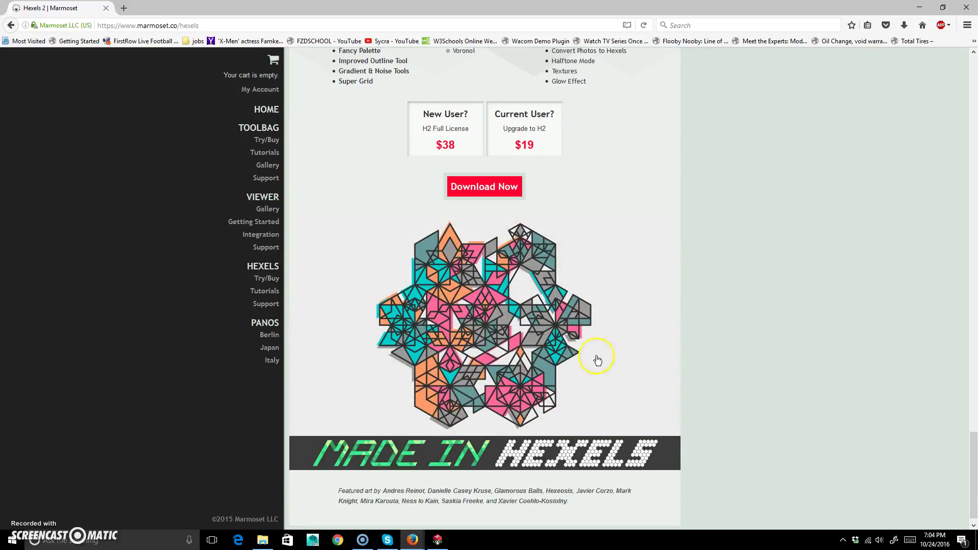
scroll(622, 299, up, 20)
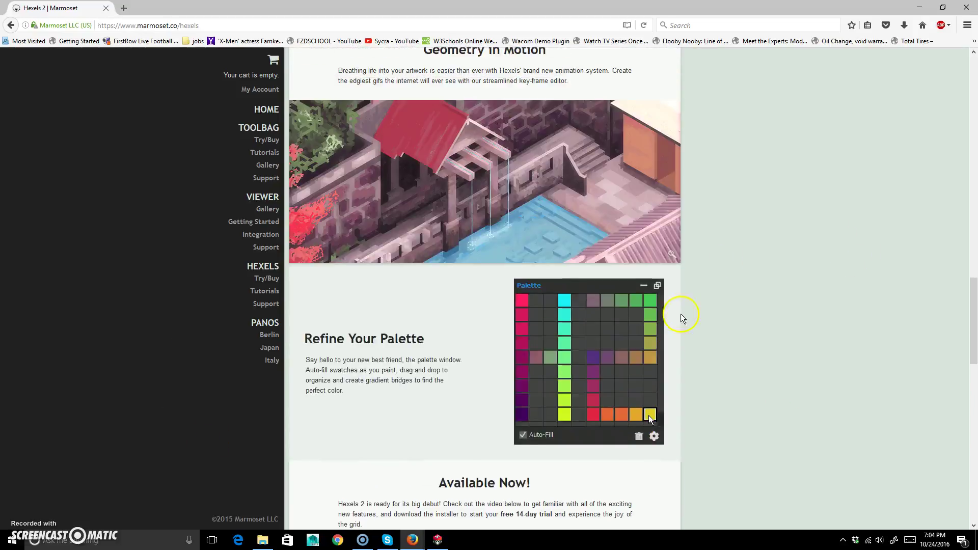
scroll(675, 308, up, 3)
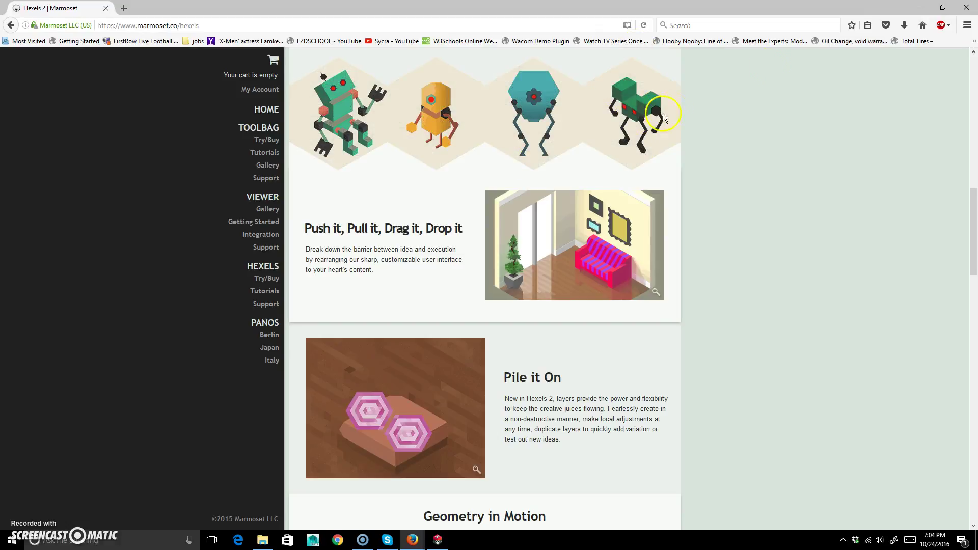
Close the browser to reach the Hexels New File dialog and browse its sample artworks before returning to the templates.
click(965, 7)
drag(405, 152, 258, 47)
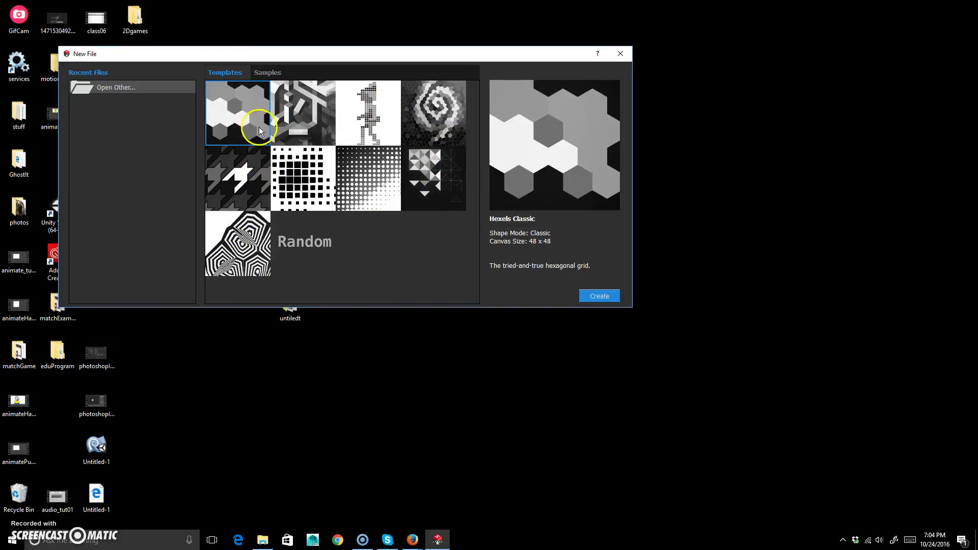
click(267, 73)
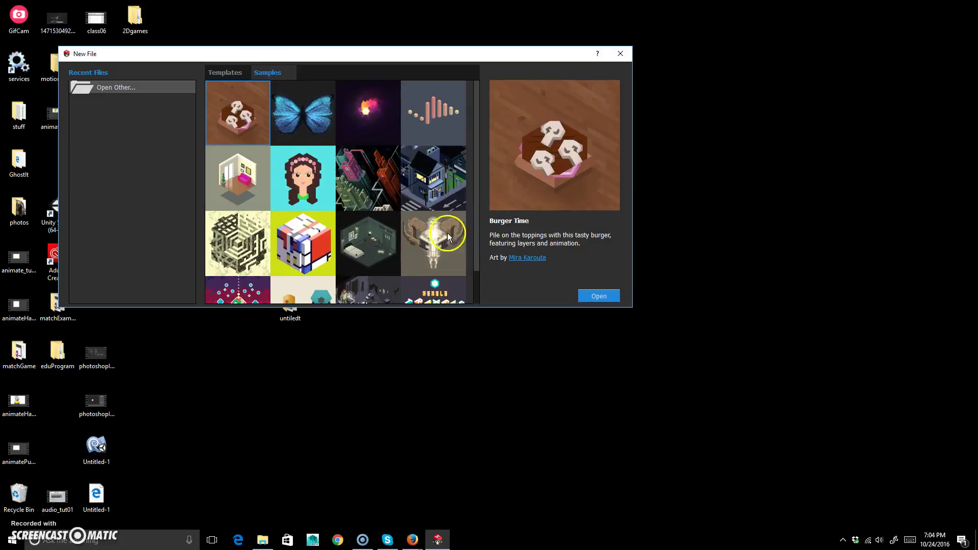
scroll(412, 236, down, 1)
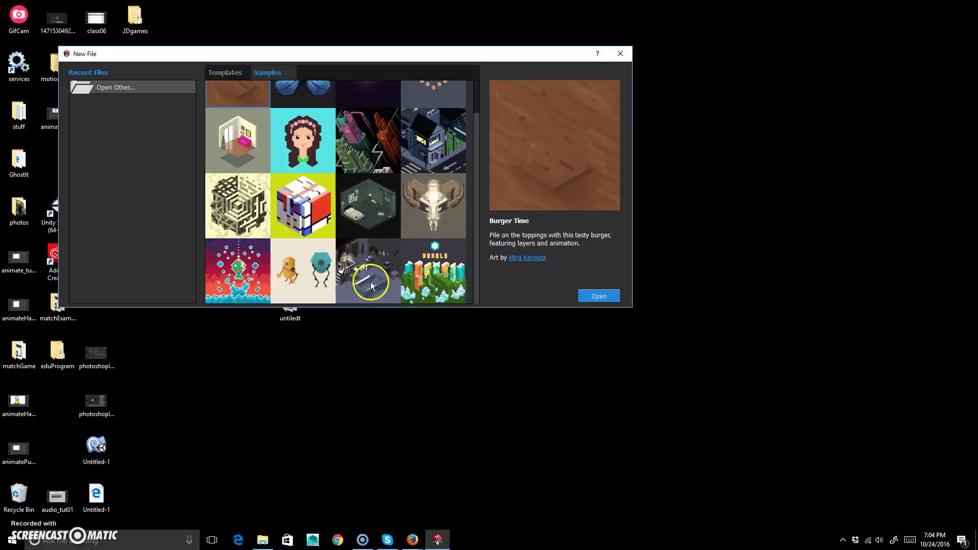
scroll(337, 171, up, 1)
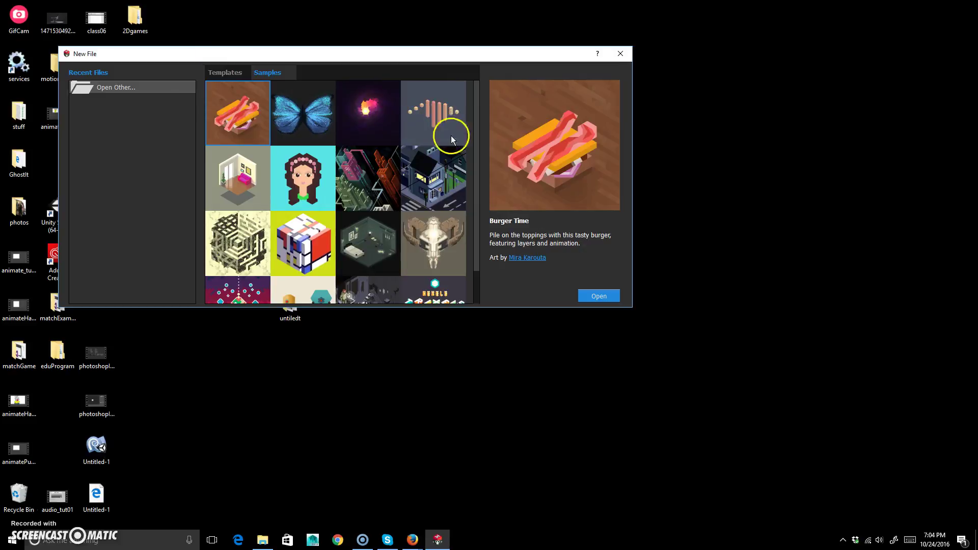
click(214, 72)
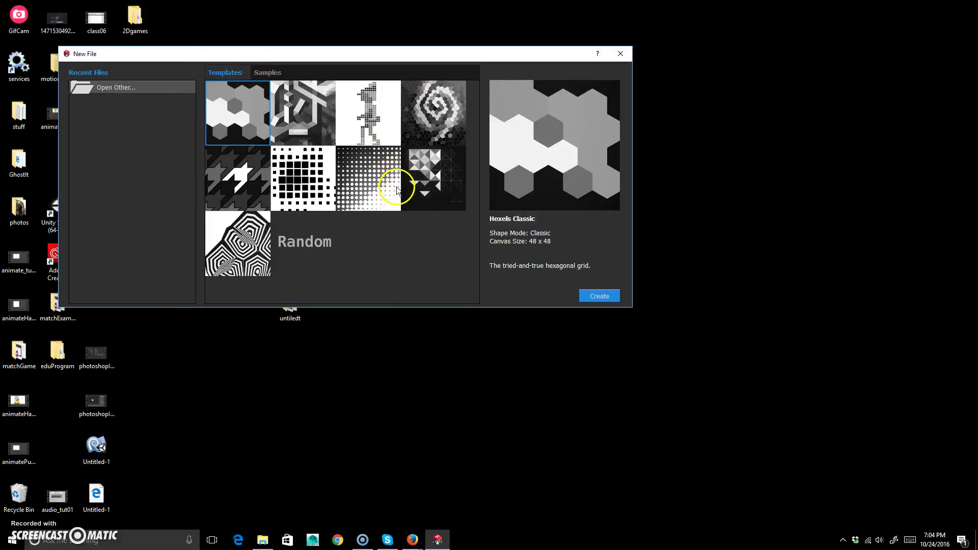
Compare the available new-file templates by previewing each one's shape mode, canvas size and description.
click(323, 117)
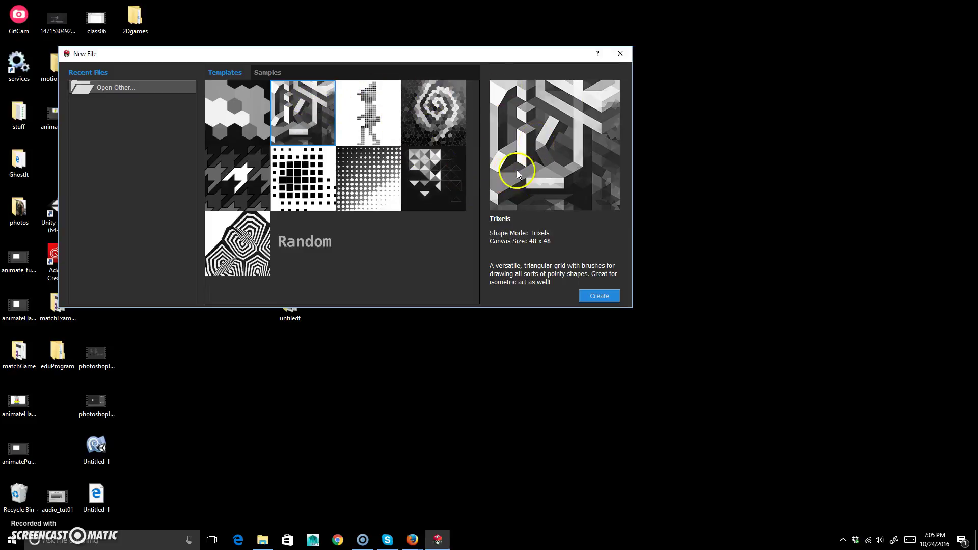
click(357, 102)
click(431, 111)
click(436, 174)
click(347, 178)
click(300, 179)
click(243, 179)
click(241, 109)
click(293, 109)
click(370, 108)
click(434, 110)
click(434, 176)
click(367, 179)
click(303, 178)
click(244, 167)
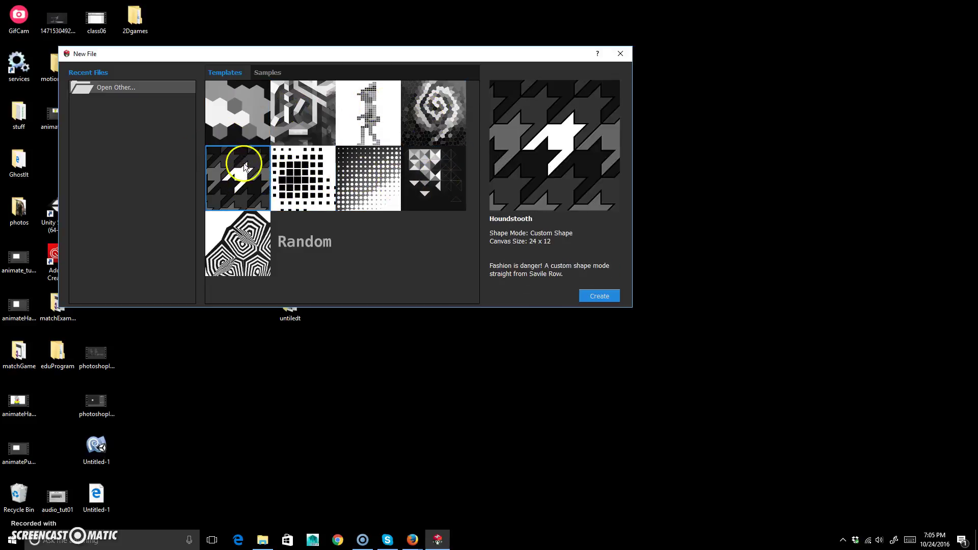
click(329, 178)
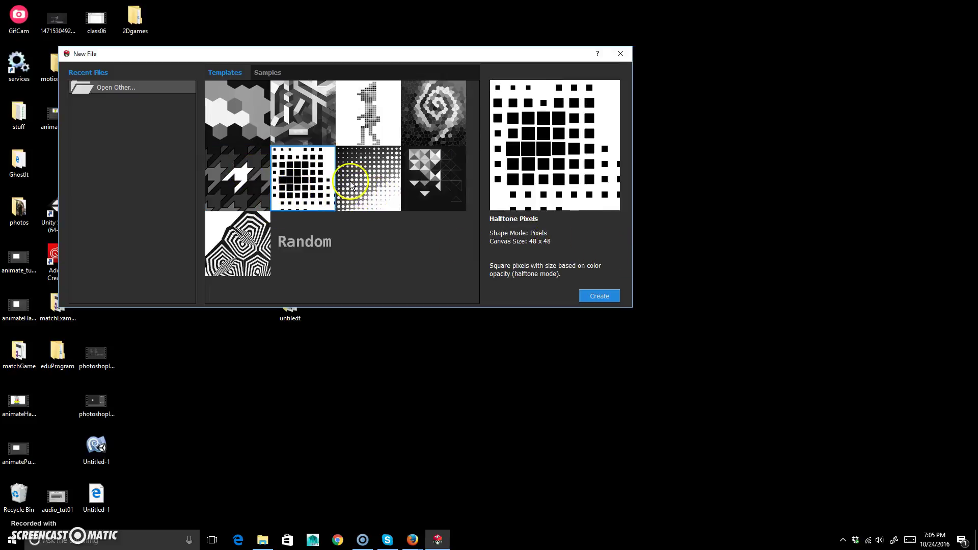
click(407, 188)
click(423, 107)
click(369, 109)
Create a new document from the Trixels template and switch its shape mode to Custom.
click(301, 114)
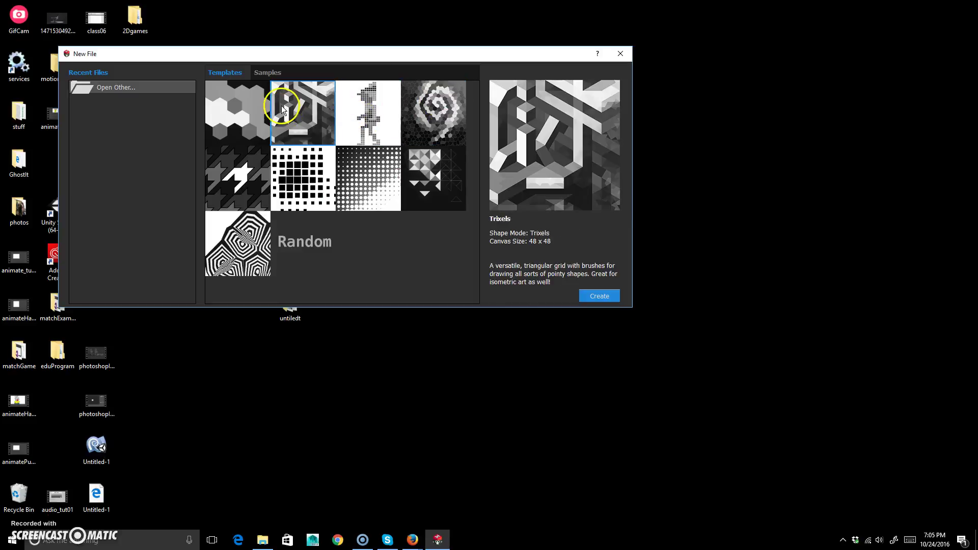
click(601, 296)
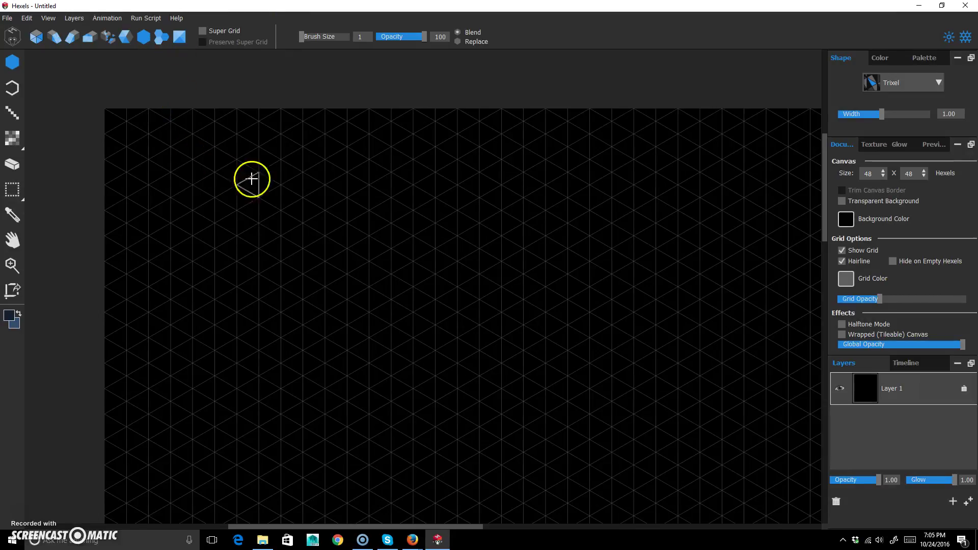
click(939, 83)
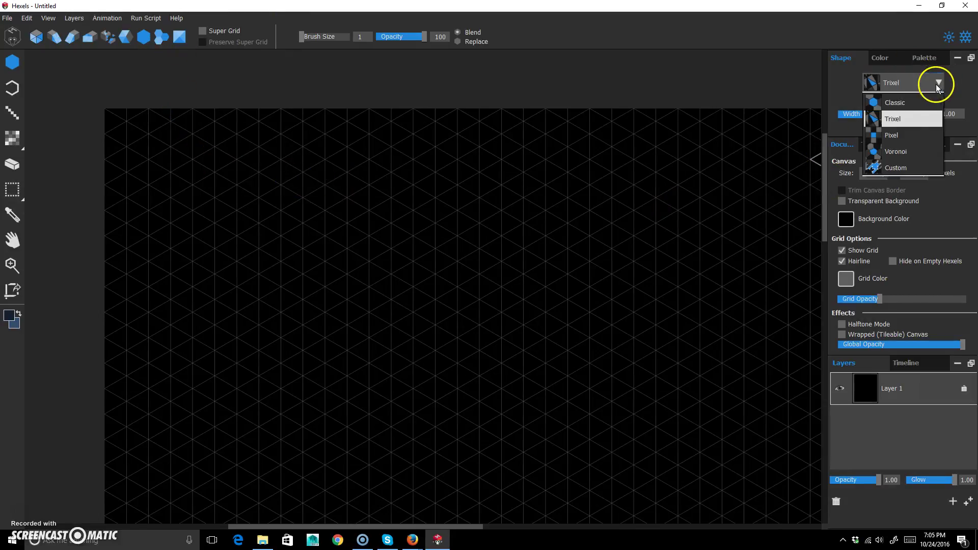
click(930, 173)
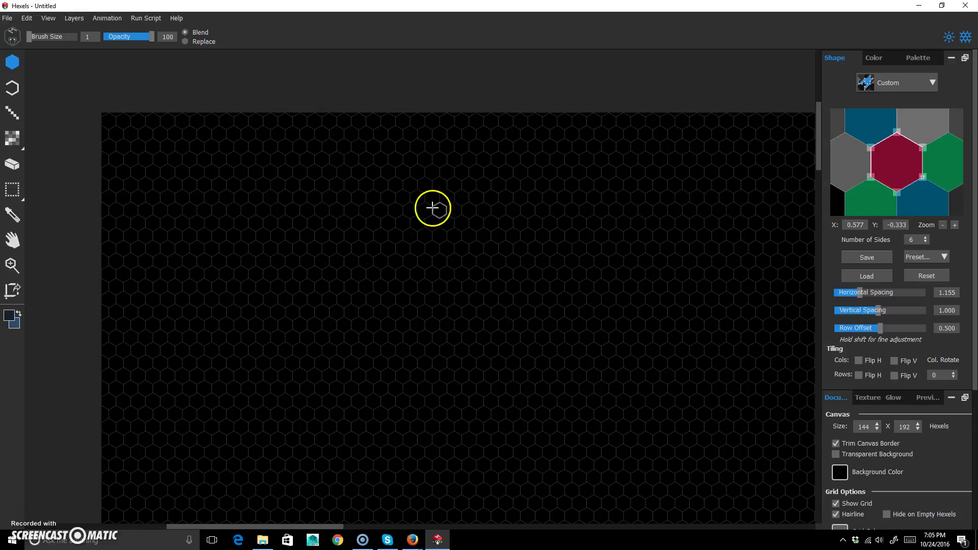
Reshape the custom hexagon by moving its two lower side vertices down to Y -0.926 and its upper middle vertex to X 0.074, Y 0.415.
drag(896, 134, 891, 153)
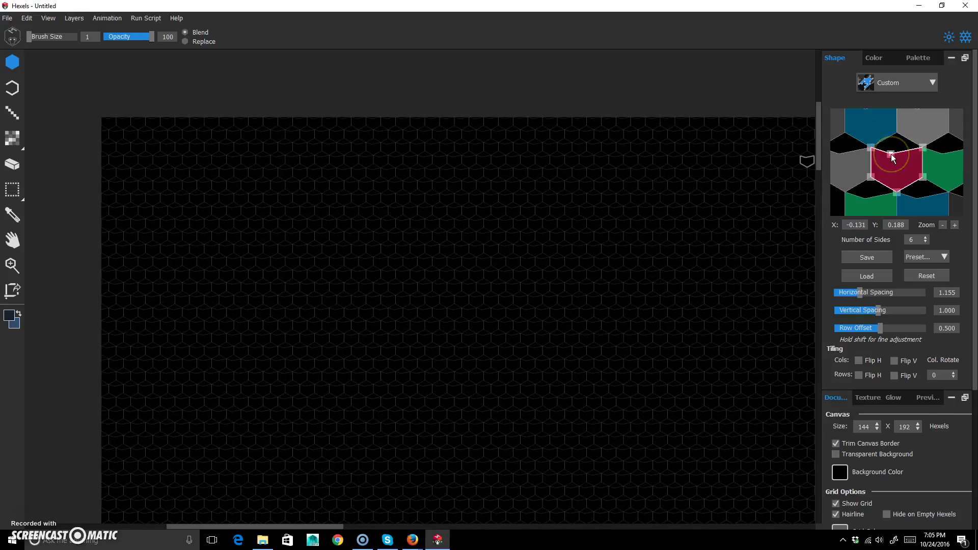
mouse_move(890, 152)
mouse_down()
mouse_move(894, 143)
mouse_move(896, 159)
mouse_up()
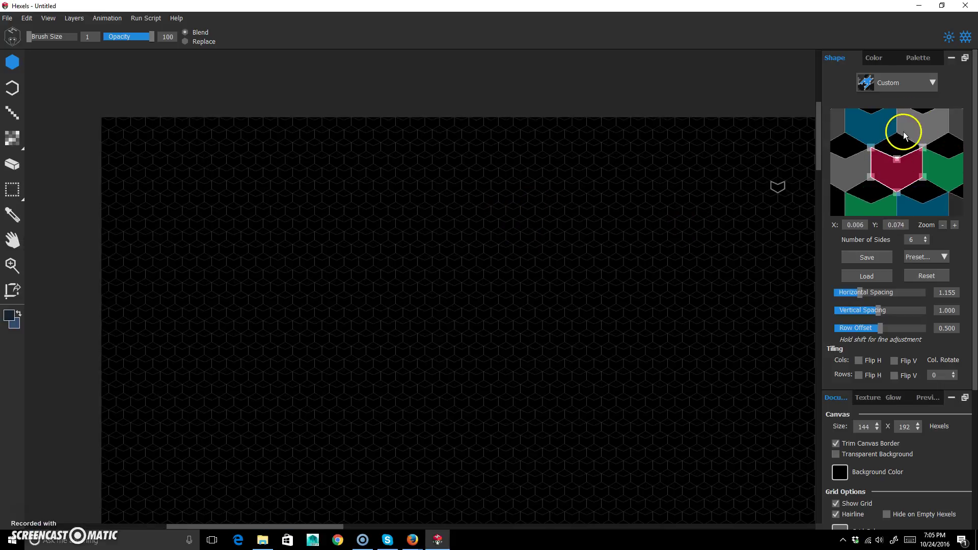
drag(898, 199, 922, 203)
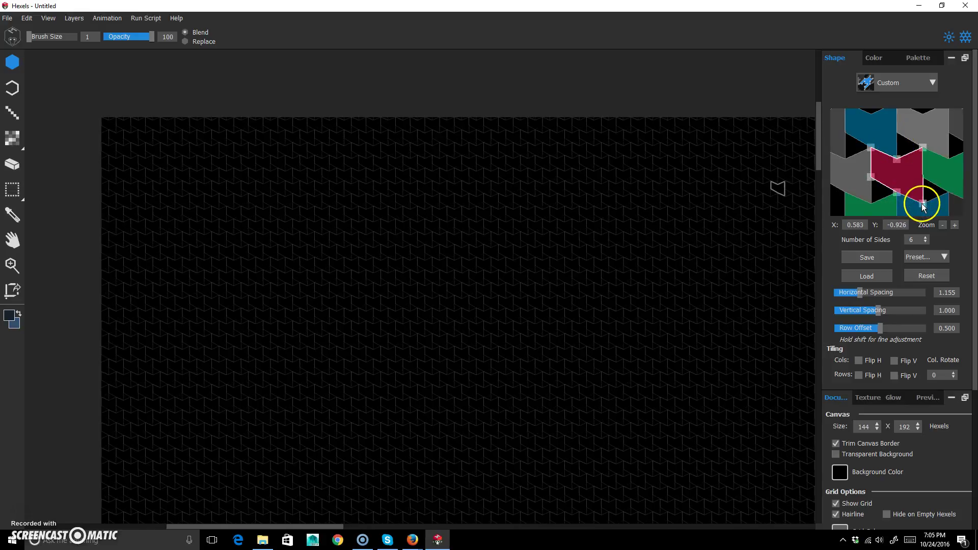
drag(871, 179, 871, 209)
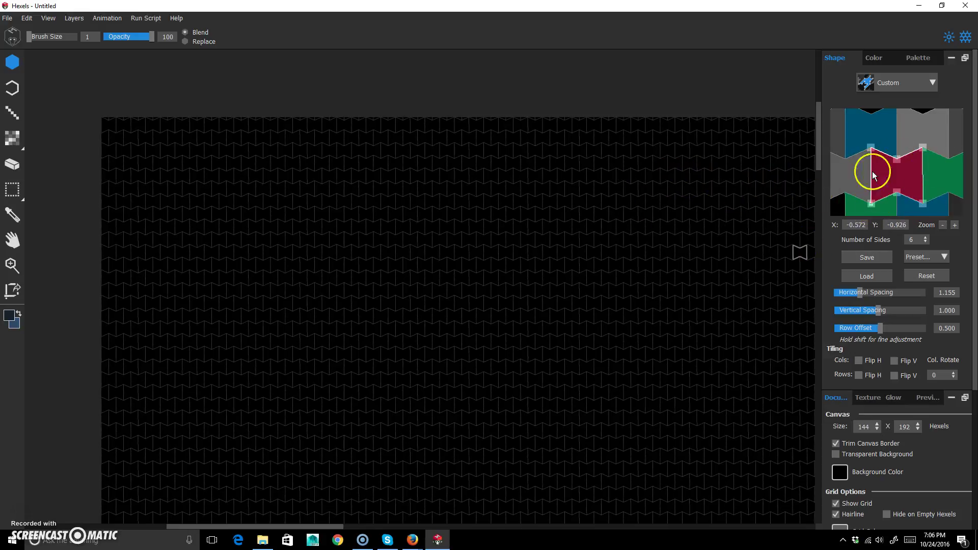
drag(896, 162, 900, 146)
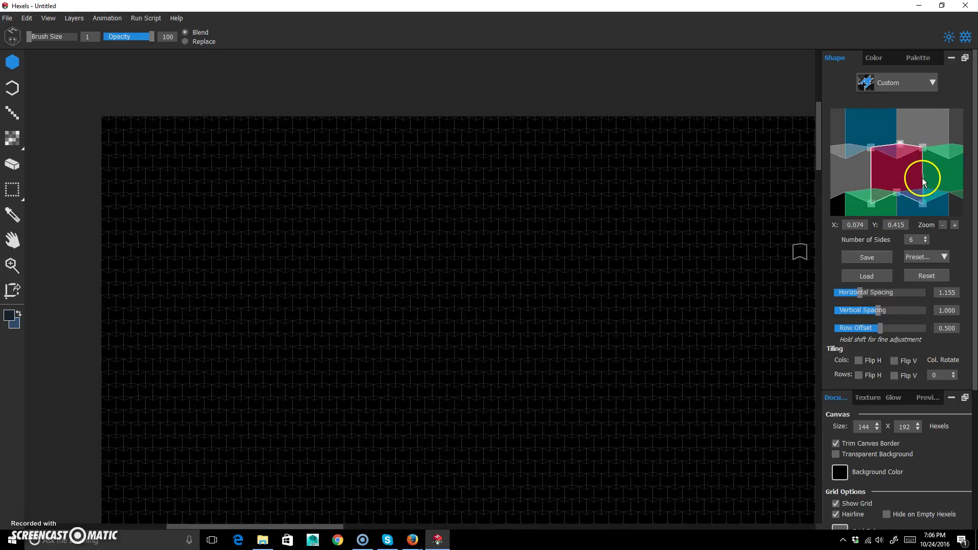
Try a notch with extra vertices on the custom shape's right edge, and reduce its number of sides to 5.
mouse_move(921, 178)
mouse_down()
mouse_move(905, 175)
mouse_move(919, 163)
mouse_up()
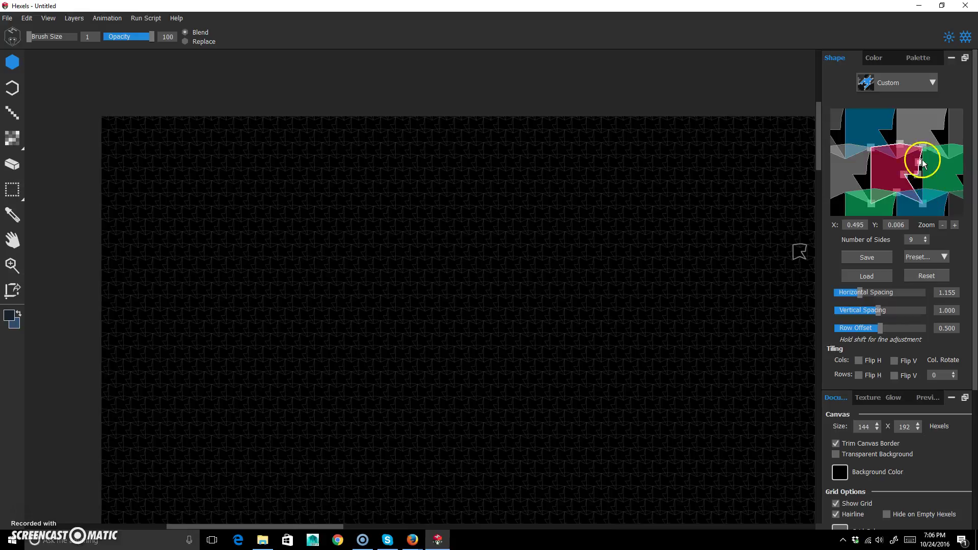
click(926, 243)
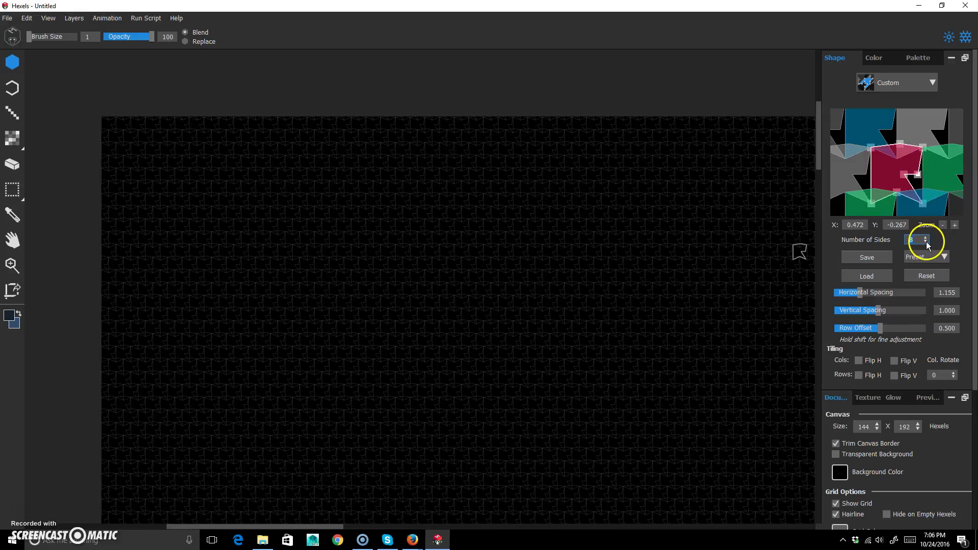
click(925, 243)
click(925, 244)
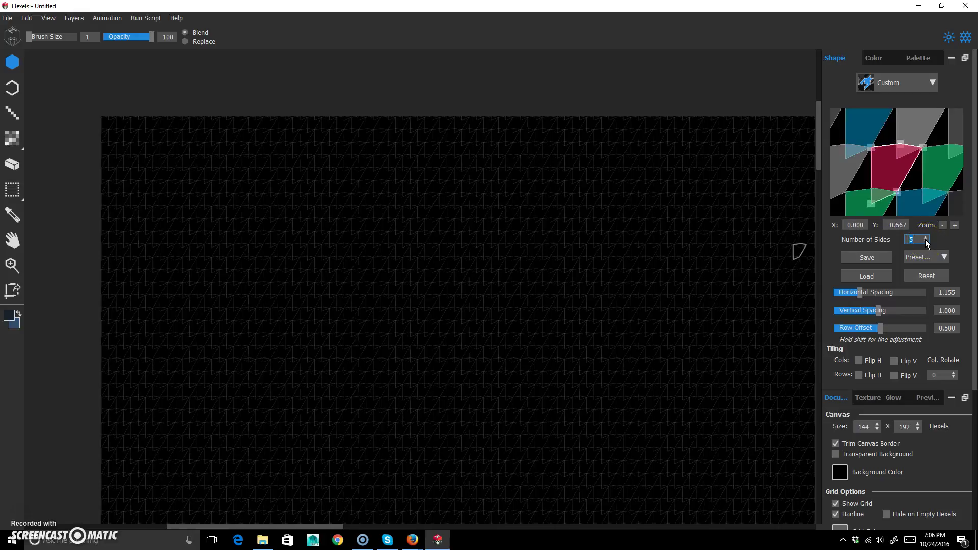
Form a tilted four-sided custom cell with vertices at X 0.802, Y -0.119 and X 0.225, Y 0.881, and test it with an undone stroke.
click(925, 244)
click(925, 244)
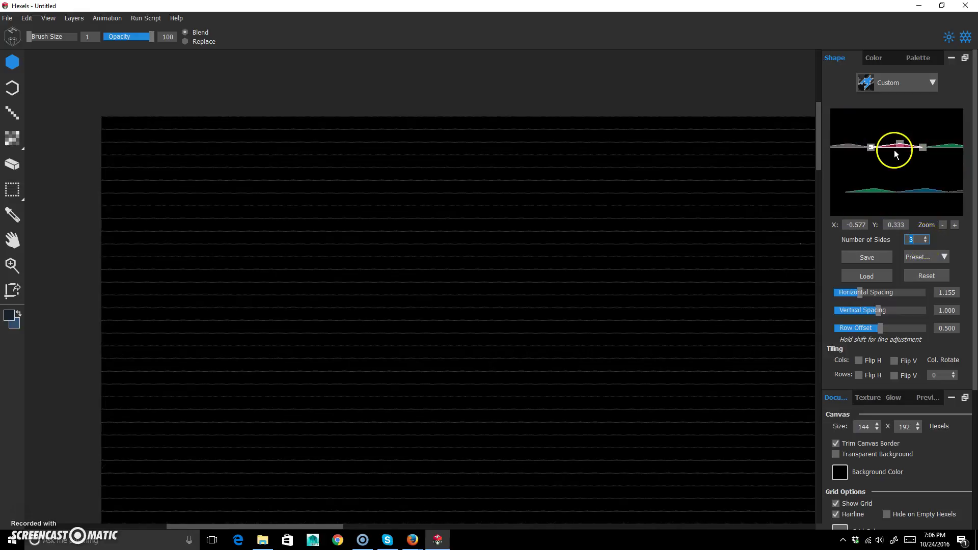
drag(897, 149, 908, 187)
drag(891, 152, 898, 194)
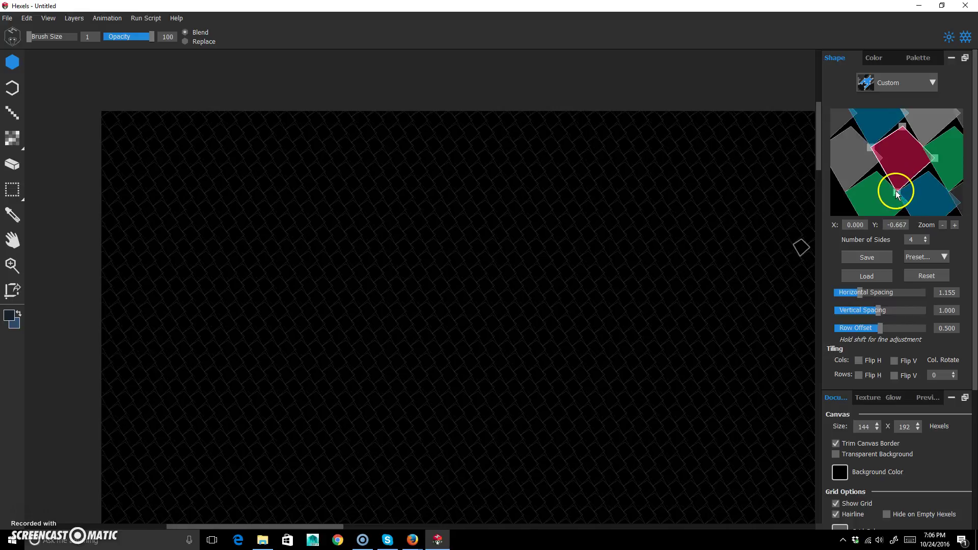
drag(927, 157, 932, 167)
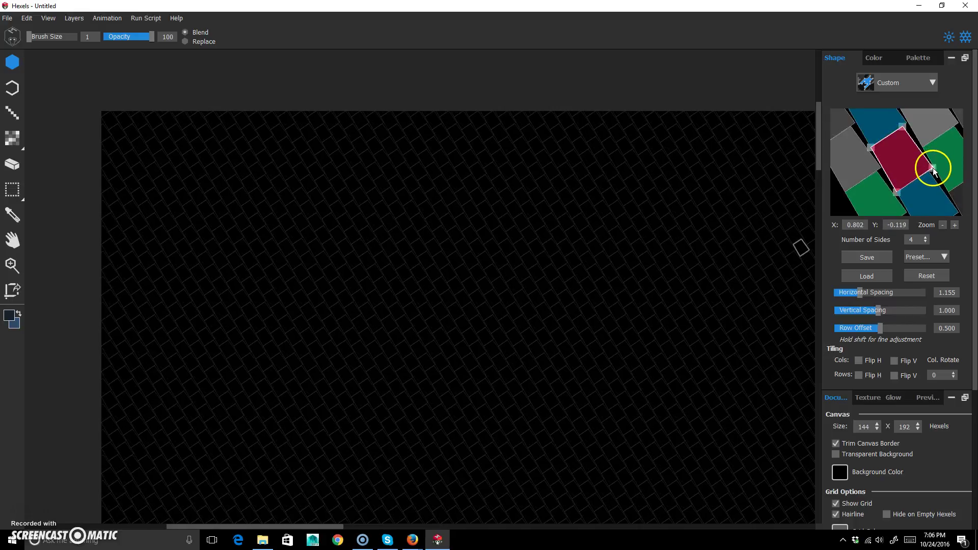
drag(902, 130, 911, 129)
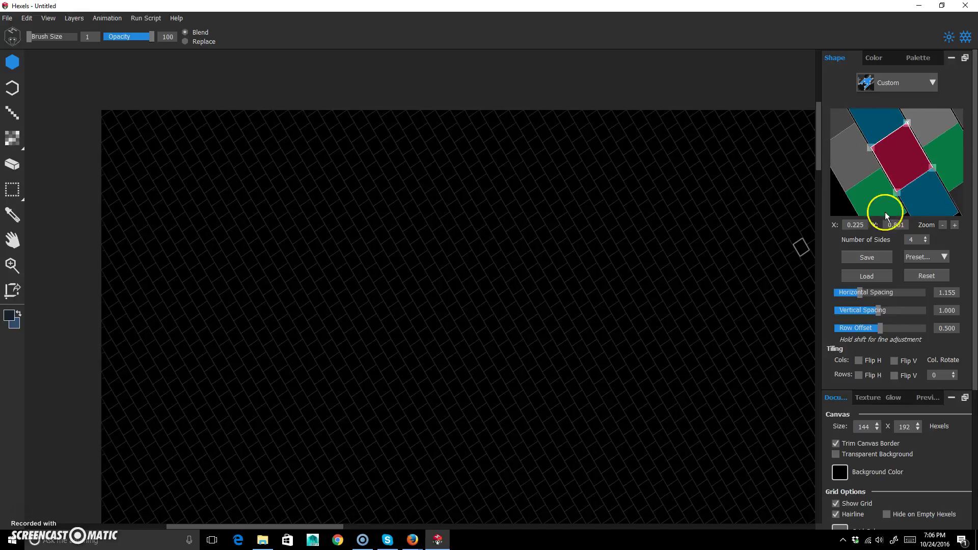
mouse_move(417, 300)
mouse_down()
mouse_move(505, 233)
mouse_move(473, 291)
mouse_move(518, 347)
mouse_move(401, 343)
mouse_up()
key(ctrl+z)
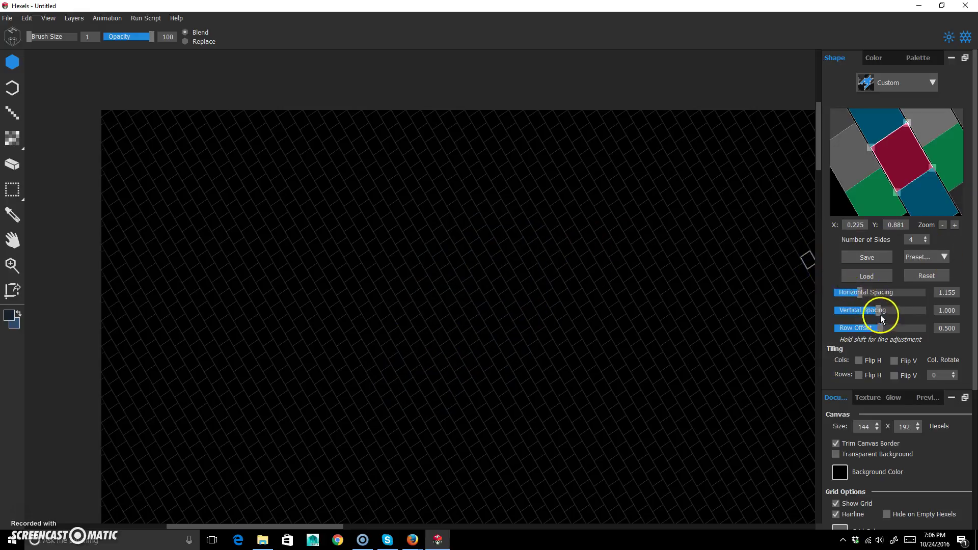
Set the row offset to 0.160 and horizontal spacing to 1.150, enable vertical column flipping, and test the tiling with an undone stroke.
drag(881, 329, 860, 291)
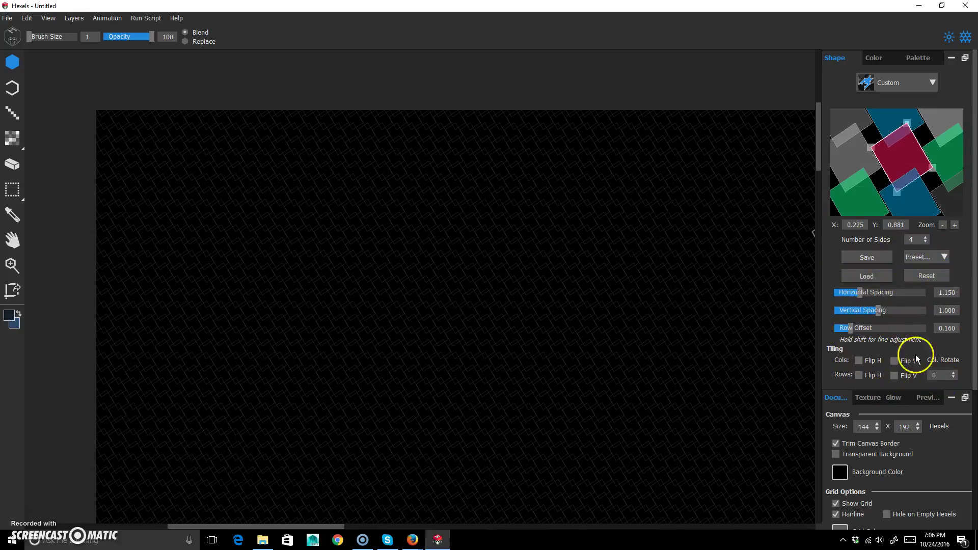
click(896, 360)
click(897, 359)
click(896, 357)
mouse_move(632, 241)
mouse_down()
mouse_move(554, 319)
mouse_move(546, 310)
mouse_move(619, 330)
mouse_up()
key(ctrl+z)
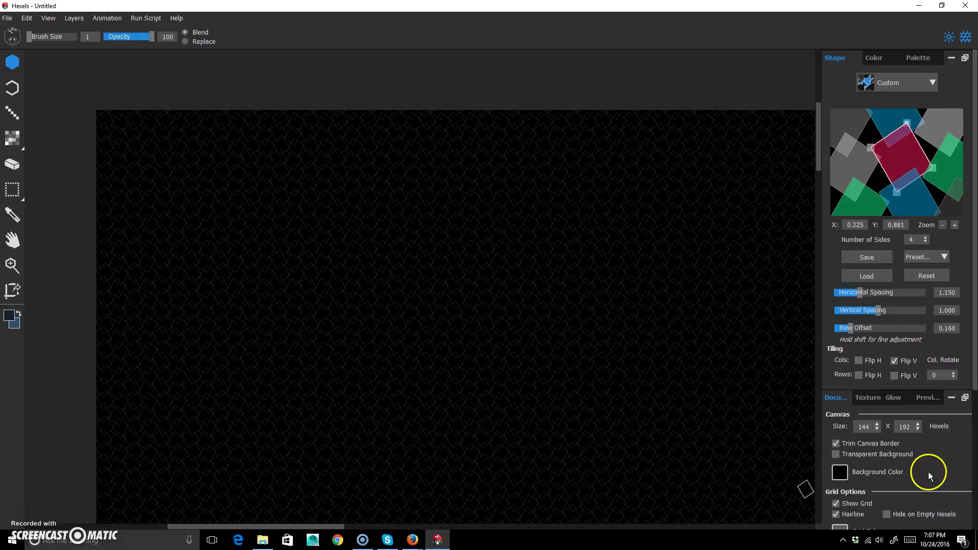
Switch the shape mode to Pixel and paint a curvy vertical squiggle near the middle of the canvas.
scroll(917, 473, down, 3)
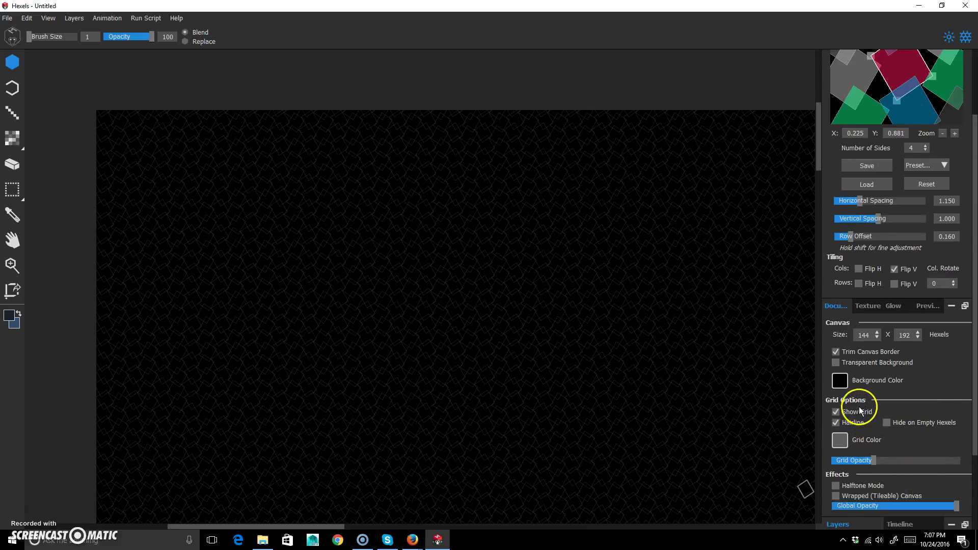
scroll(859, 410, down, 3)
scroll(861, 254, up, 6)
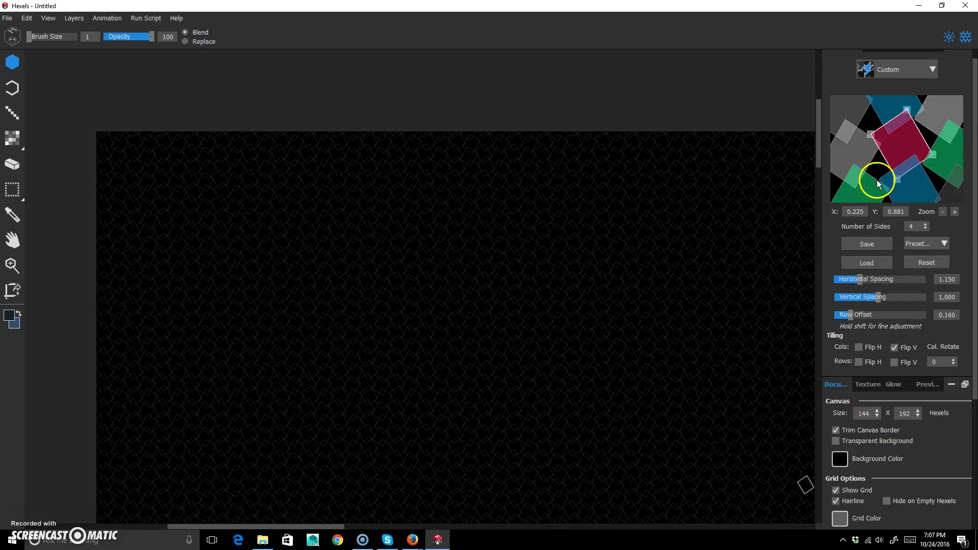
click(899, 84)
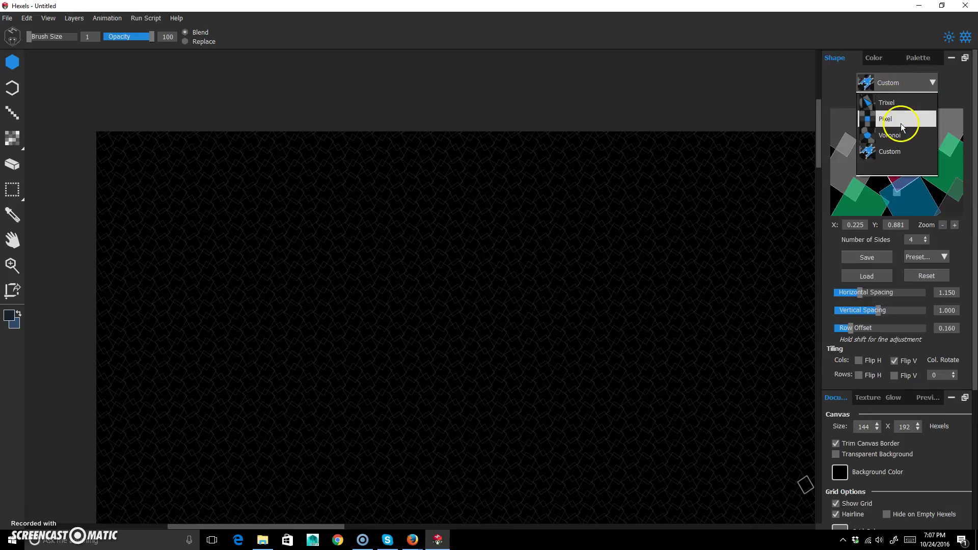
click(901, 123)
mouse_move(460, 263)
mouse_down()
mouse_move(499, 288)
mouse_move(416, 403)
mouse_up()
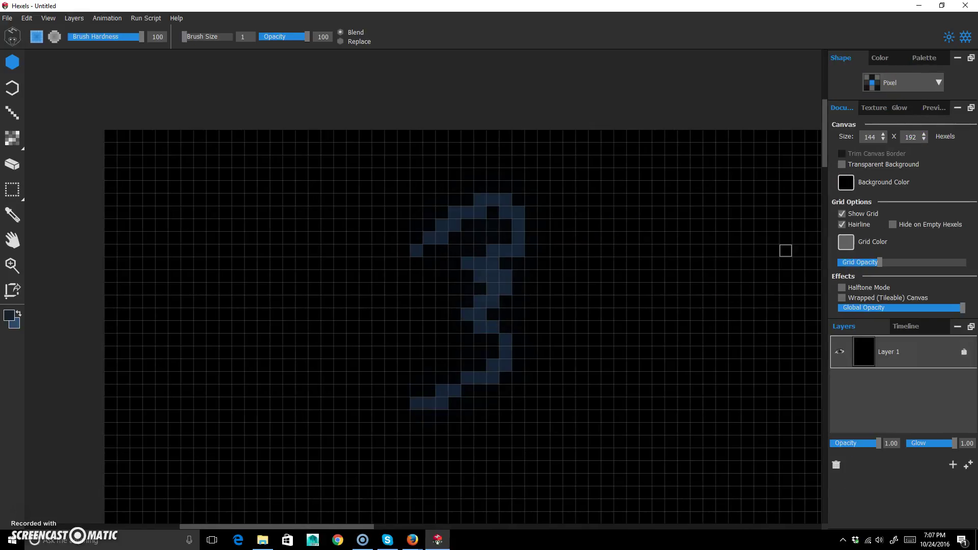
Compare how the painted squiggle appears in the Trixel, Pixel, Voronoi and Custom shape modes.
click(934, 83)
click(894, 99)
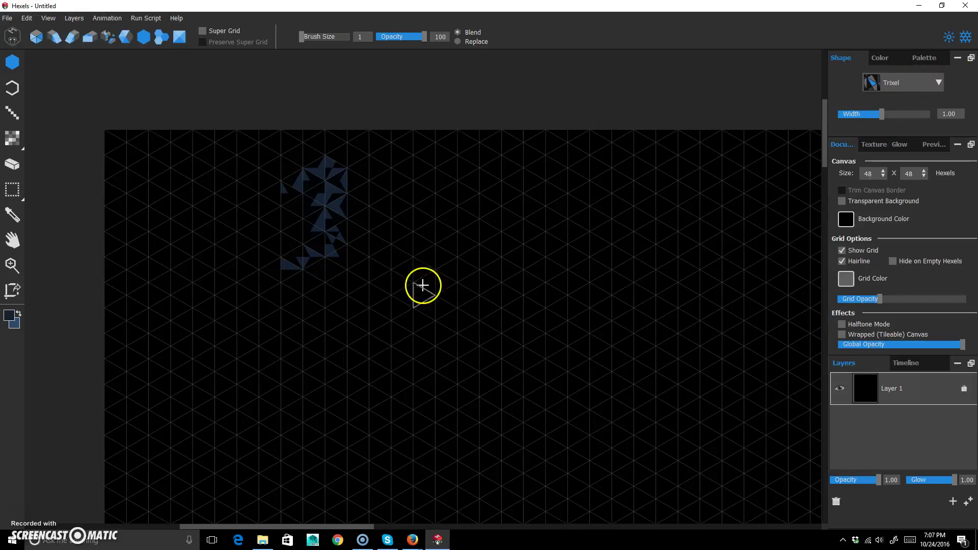
click(938, 83)
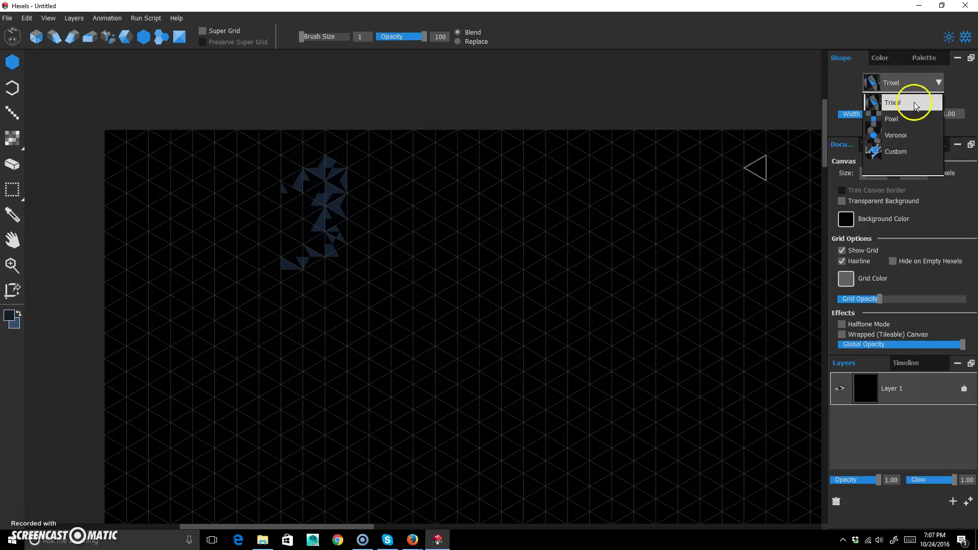
click(900, 122)
click(932, 83)
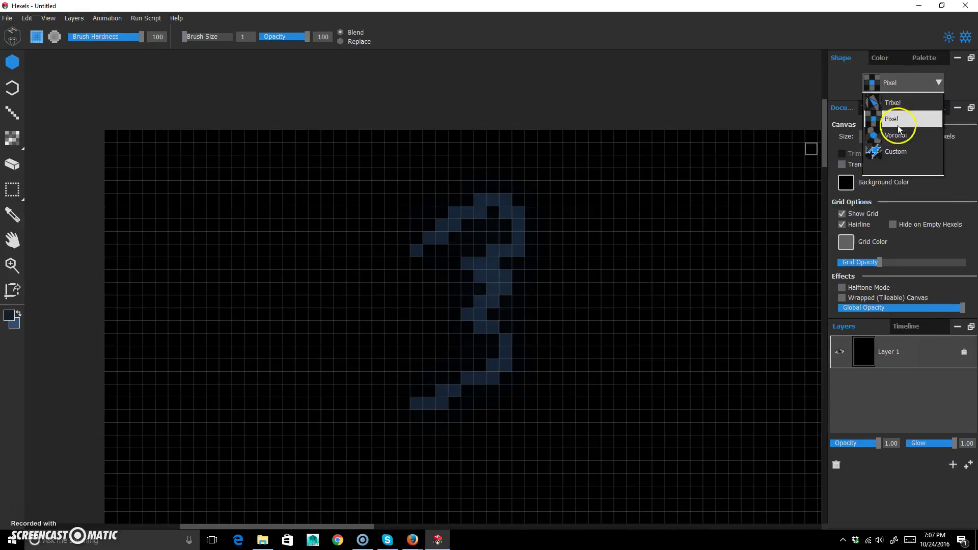
click(896, 135)
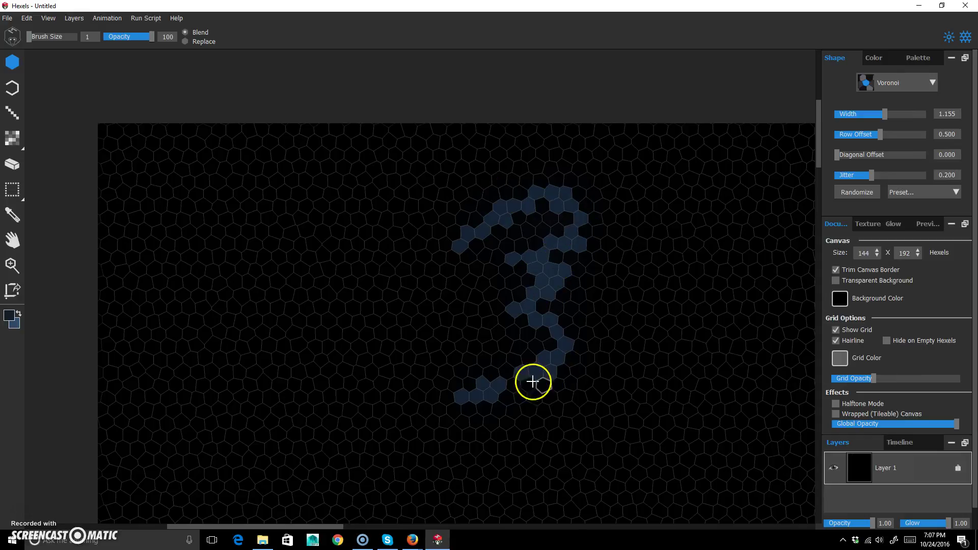
click(912, 84)
click(904, 155)
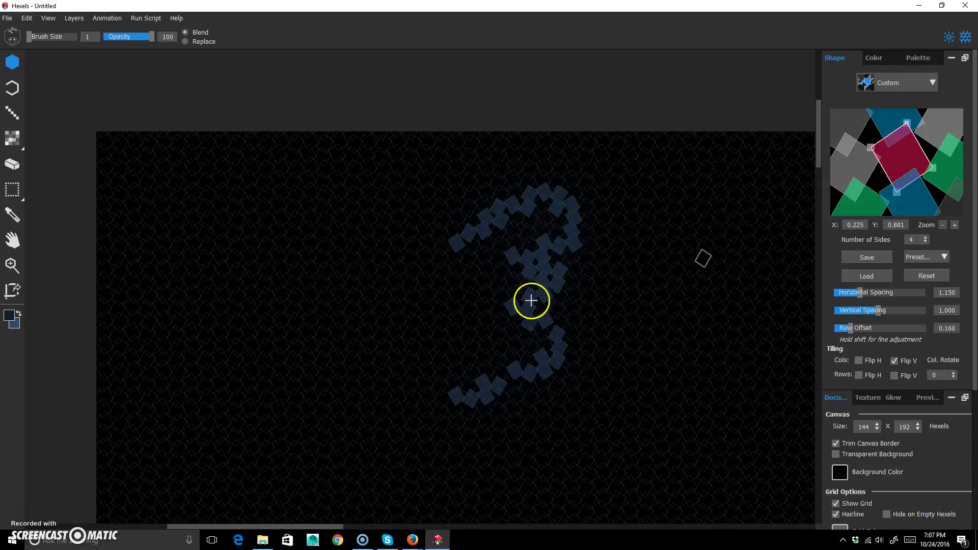
Switch the shape mode to Trixel and try adjusting the cell width, leaving it at 1.00.
click(921, 83)
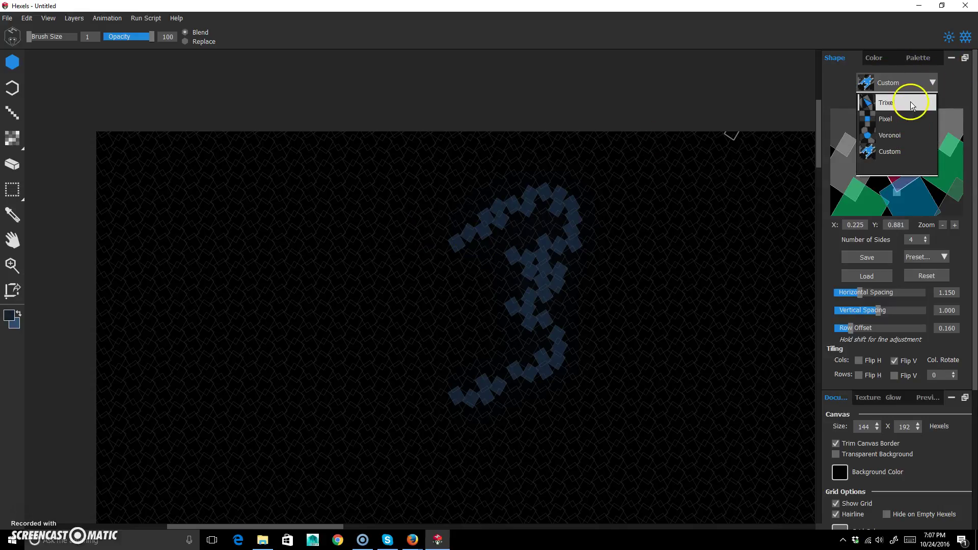
click(911, 102)
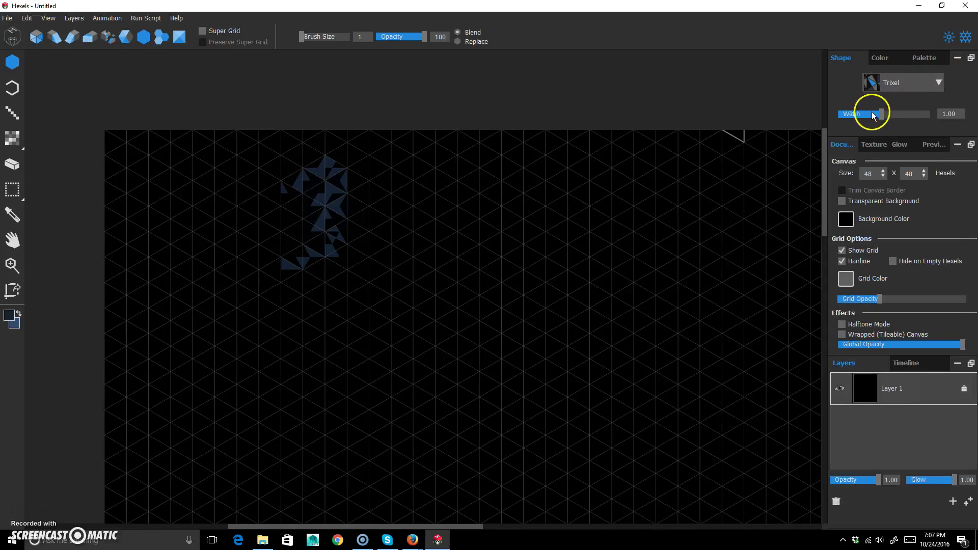
mouse_move(884, 113)
mouse_down()
mouse_move(934, 113)
mouse_move(887, 117)
mouse_up()
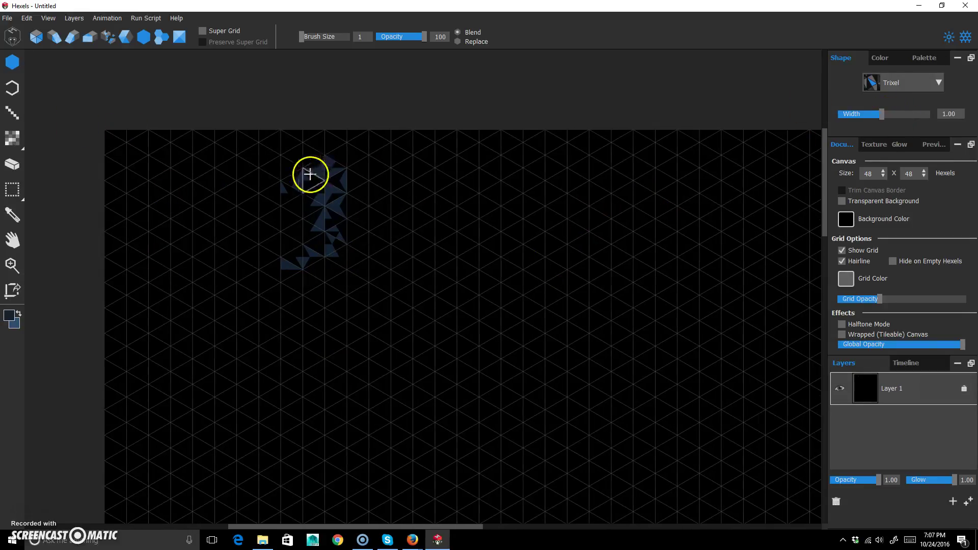
Marquee-select the area around the painted squiggle, delete its contents and clear the selection.
click(12, 190)
drag(192, 294, 443, 127)
key(Delete)
key(ctrl+d)
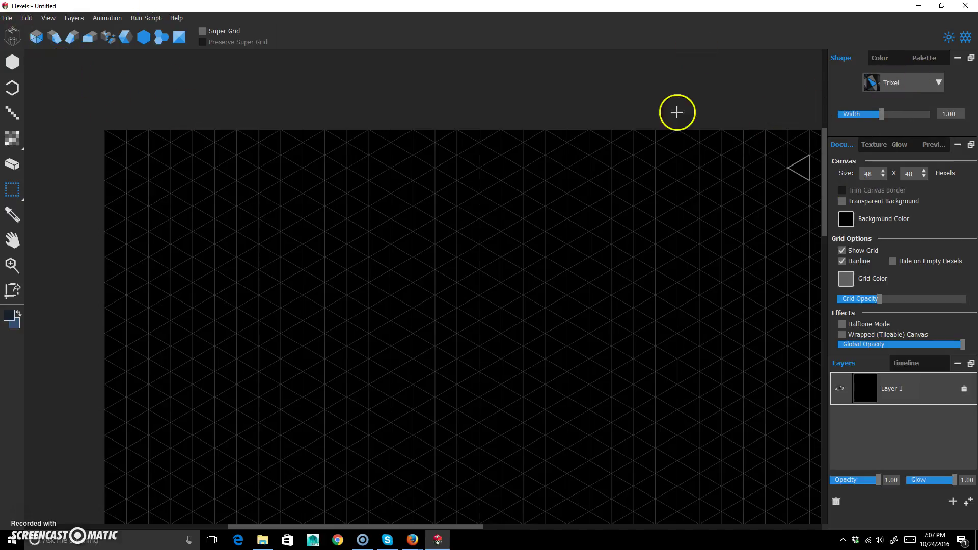
Paint a test brush stroke across the Trixel grid and undo it.
click(11, 61)
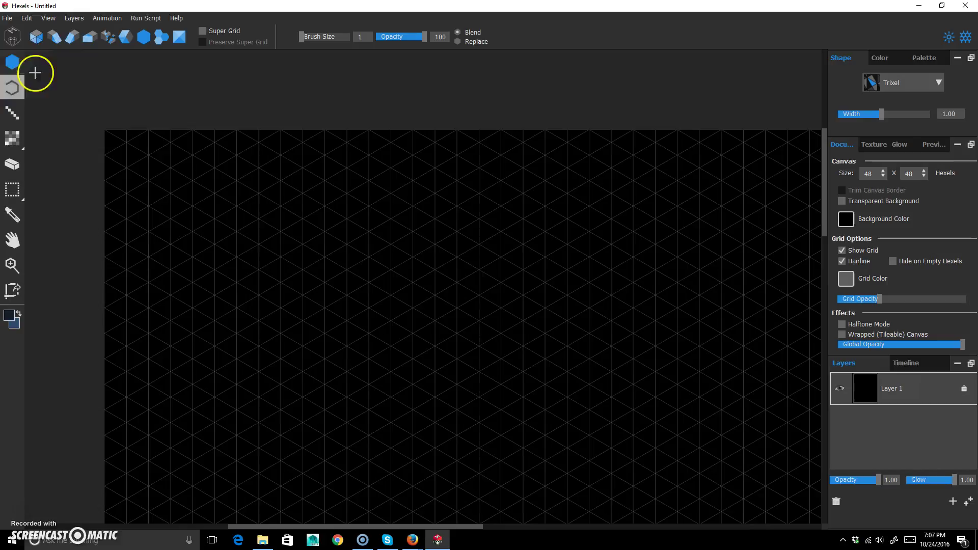
mouse_move(281, 216)
mouse_down()
mouse_move(300, 229)
mouse_move(318, 275)
mouse_move(523, 352)
mouse_up()
key(ctrl+z)
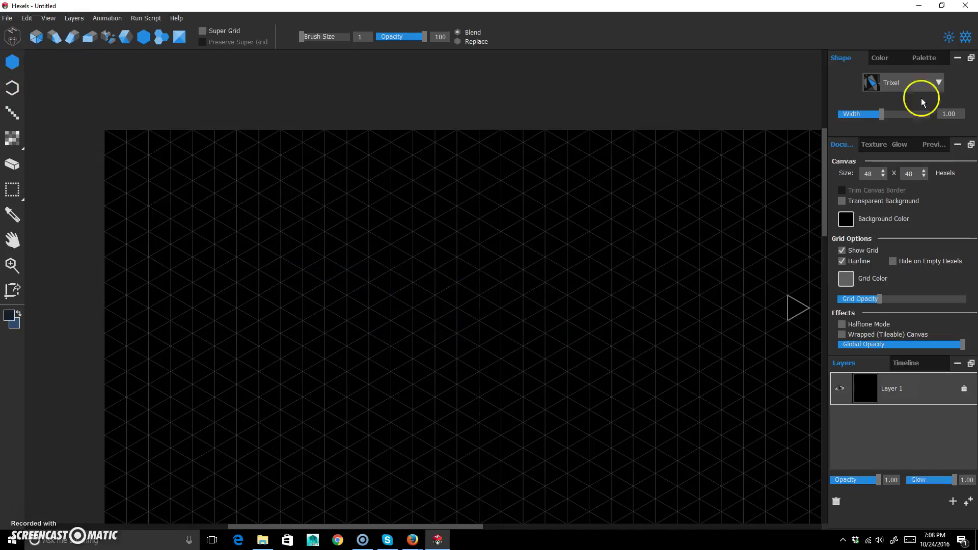
Show the color sliders, try the transparent canvas background, and set the background color to a medium grey.
click(878, 61)
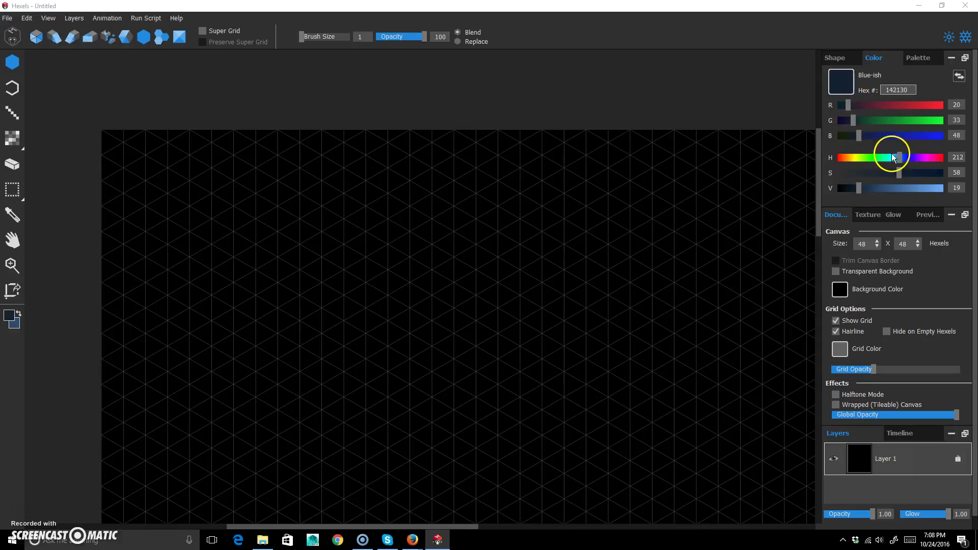
click(834, 274)
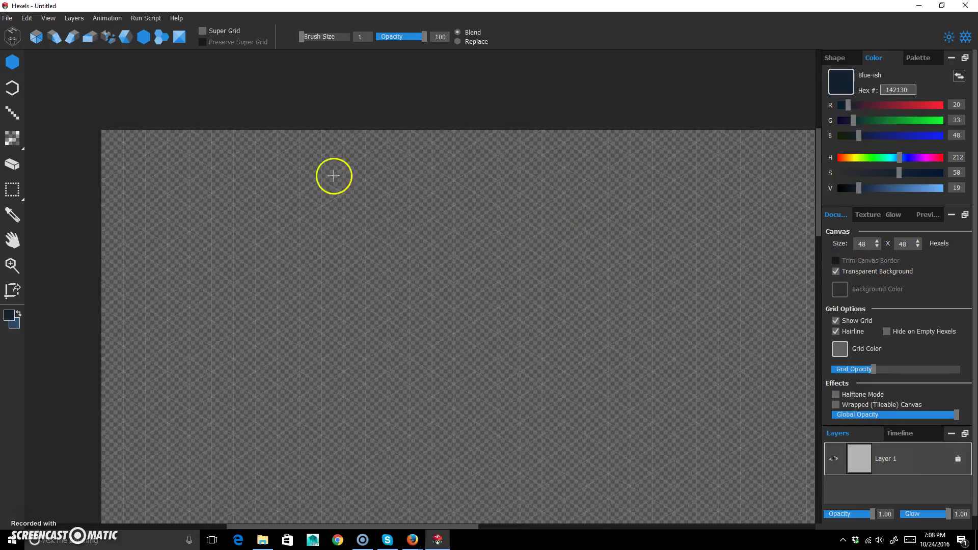
click(835, 271)
click(838, 289)
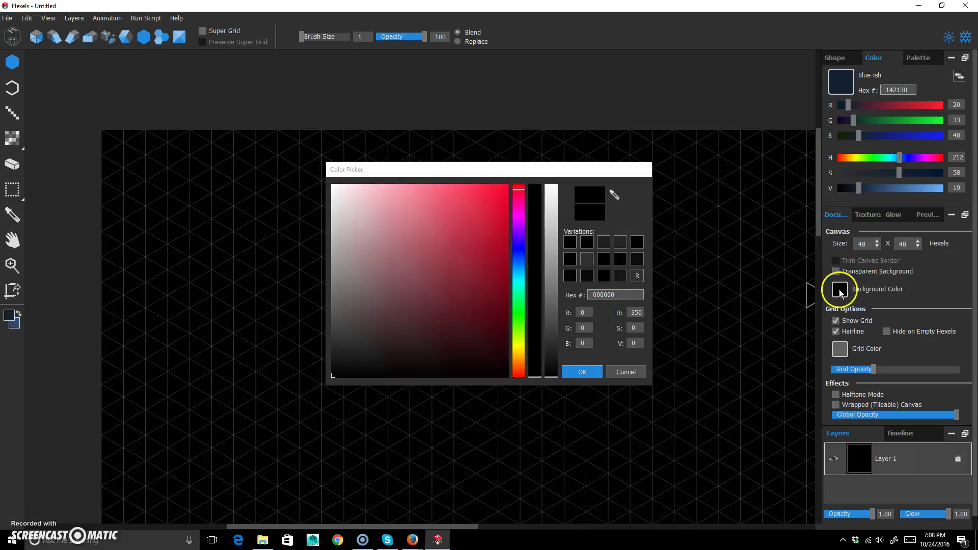
mouse_move(436, 255)
mouse_down()
mouse_move(273, 291)
mouse_move(325, 273)
mouse_up()
click(582, 371)
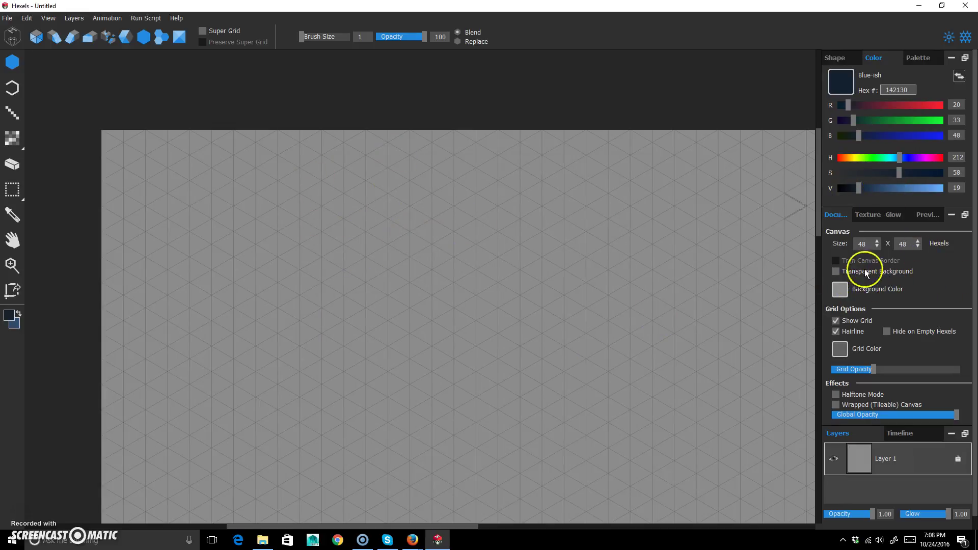
click(836, 272)
click(835, 271)
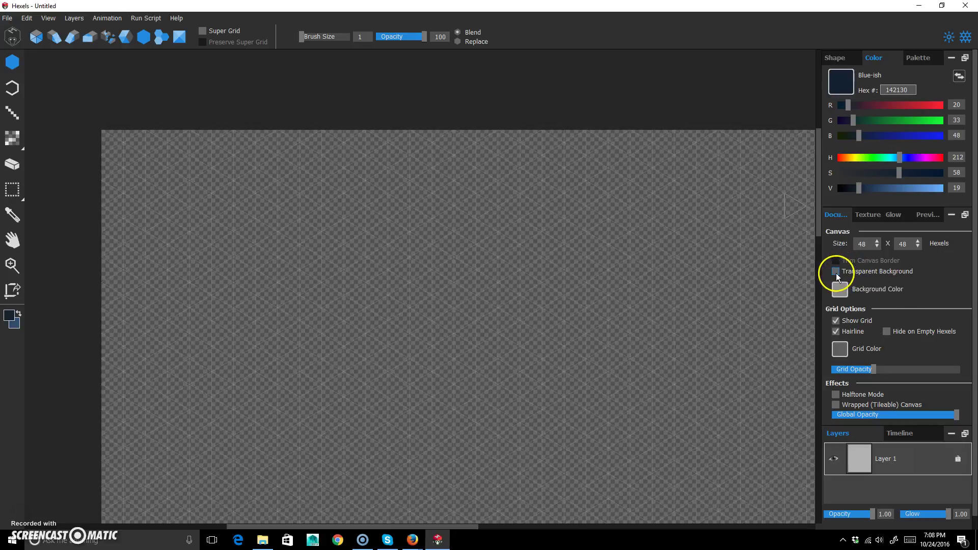
Toggle the canvas grid's visibility several times, leaving it hidden, and activate the fill tool.
scroll(896, 321, down, 1)
click(846, 308)
click(845, 307)
click(844, 307)
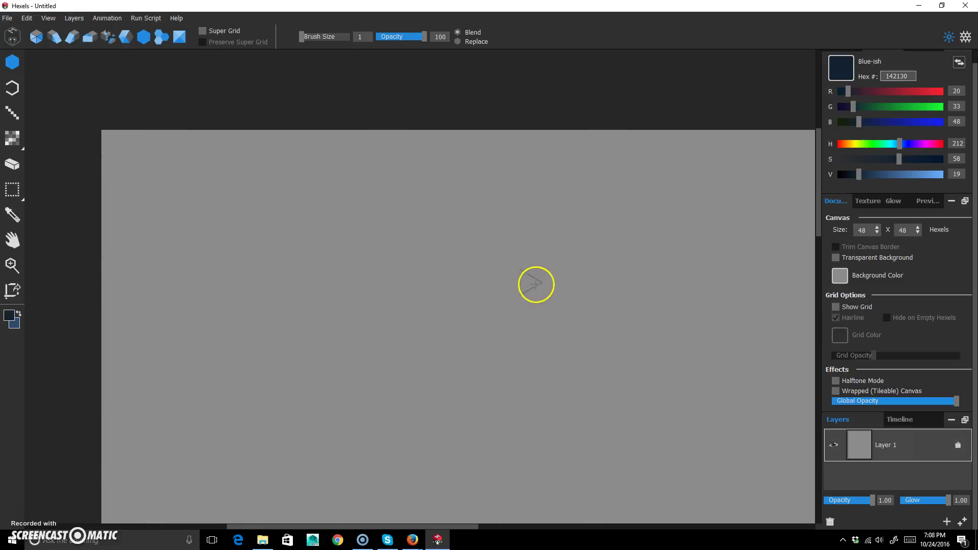
key(g)
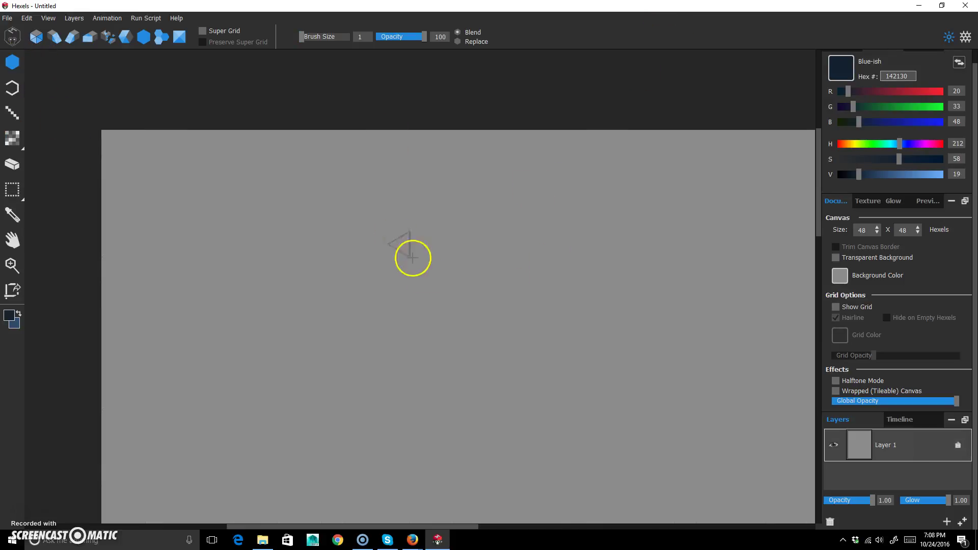
click(965, 38)
click(966, 39)
click(967, 39)
click(966, 39)
click(967, 39)
click(967, 39)
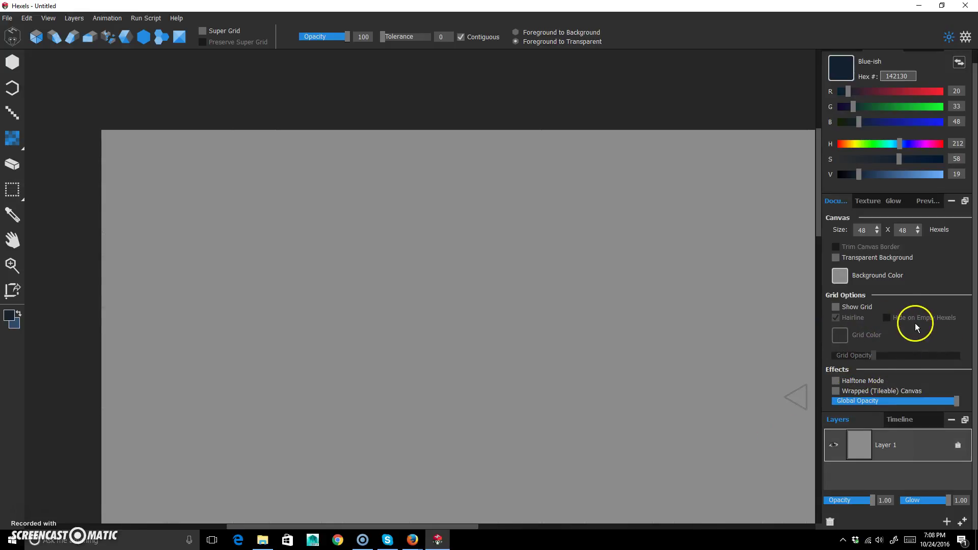
Show the canvas grid again and lower its opacity until the lines are only faint.
click(851, 308)
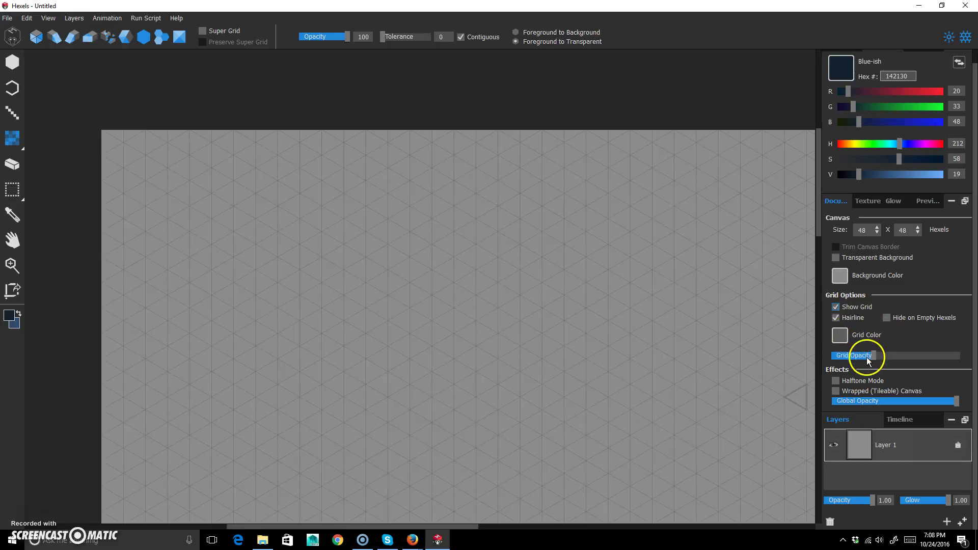
drag(856, 357, 845, 357)
drag(926, 353, 846, 358)
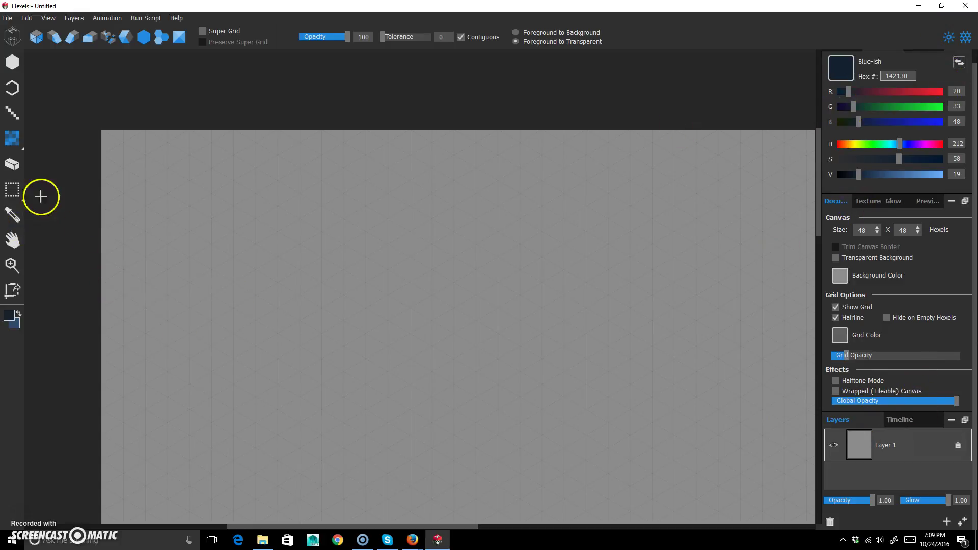
Set the foreground color to yellow with hue 54 and value 83, and fill the whole canvas with it.
drag(914, 147, 863, 144)
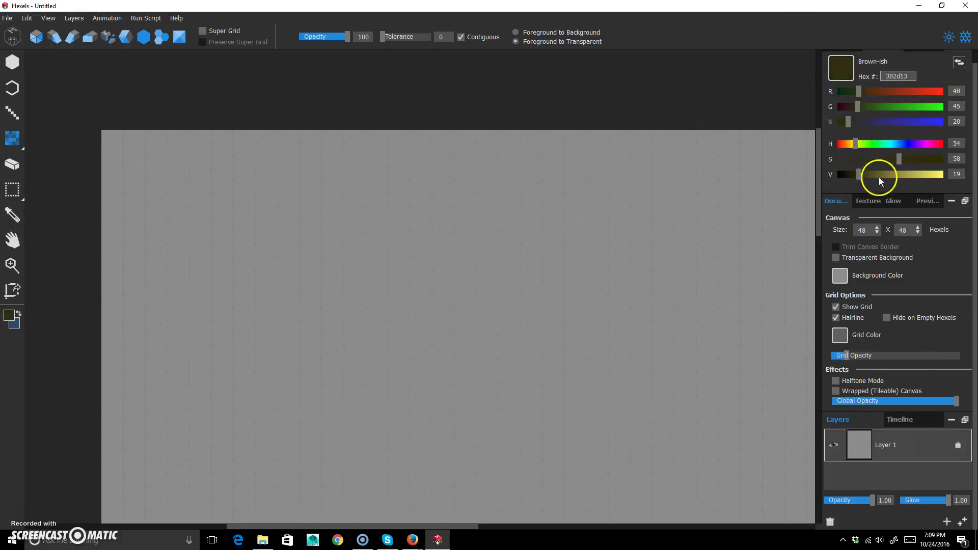
drag(878, 177, 922, 173)
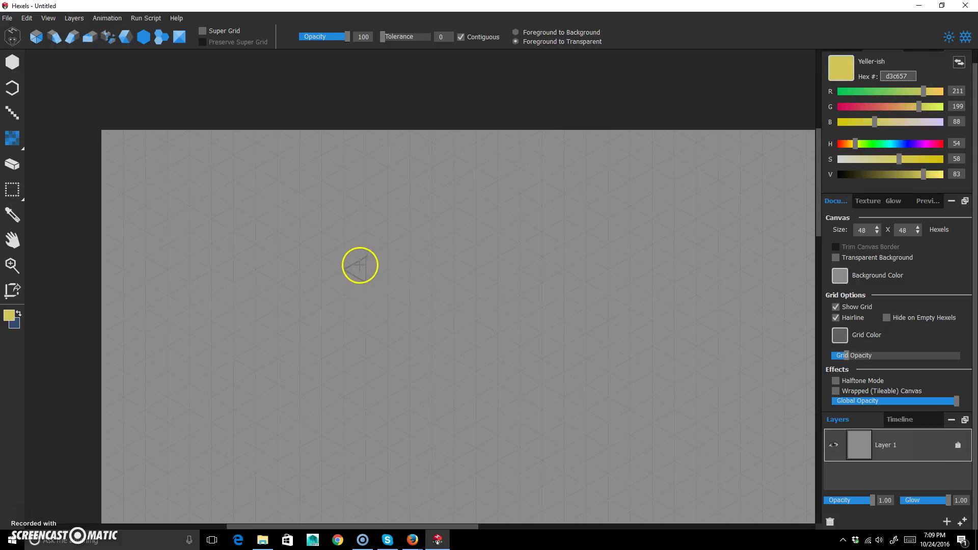
click(270, 297)
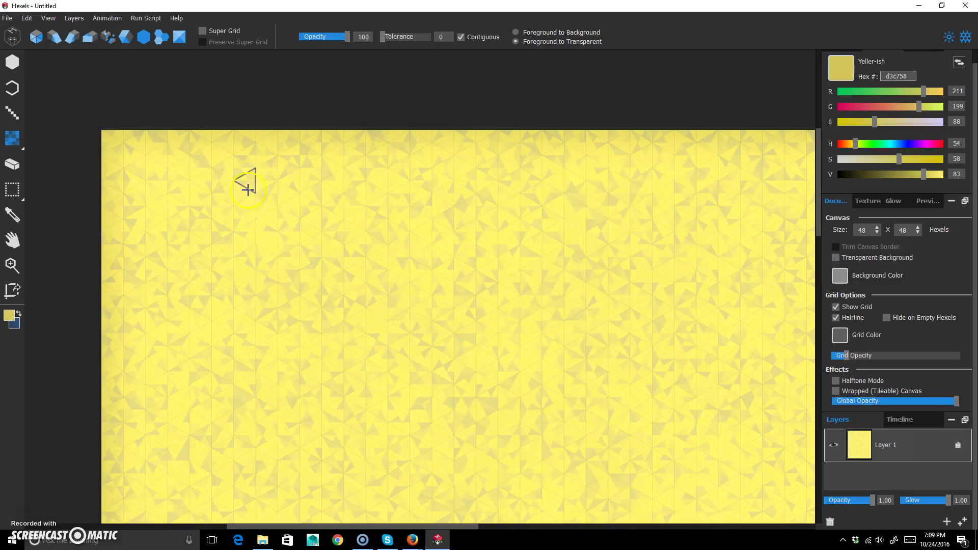
Undo the yellow canvas fill and test the shape brush with a few freehand yellow strokes, undoing them too.
key(ctrl+z)
click(12, 62)
mouse_move(228, 376)
mouse_down()
mouse_move(397, 326)
mouse_move(389, 346)
mouse_move(394, 267)
mouse_move(426, 257)
mouse_move(352, 310)
mouse_move(400, 290)
mouse_up()
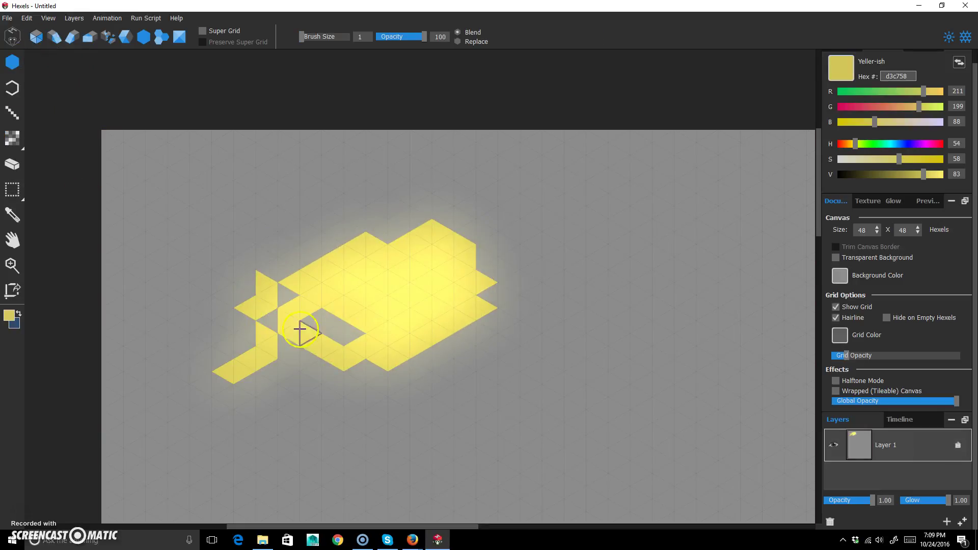
mouse_move(419, 372)
mouse_down()
mouse_move(574, 291)
mouse_move(699, 310)
mouse_move(592, 405)
mouse_move(449, 457)
mouse_move(353, 342)
mouse_up()
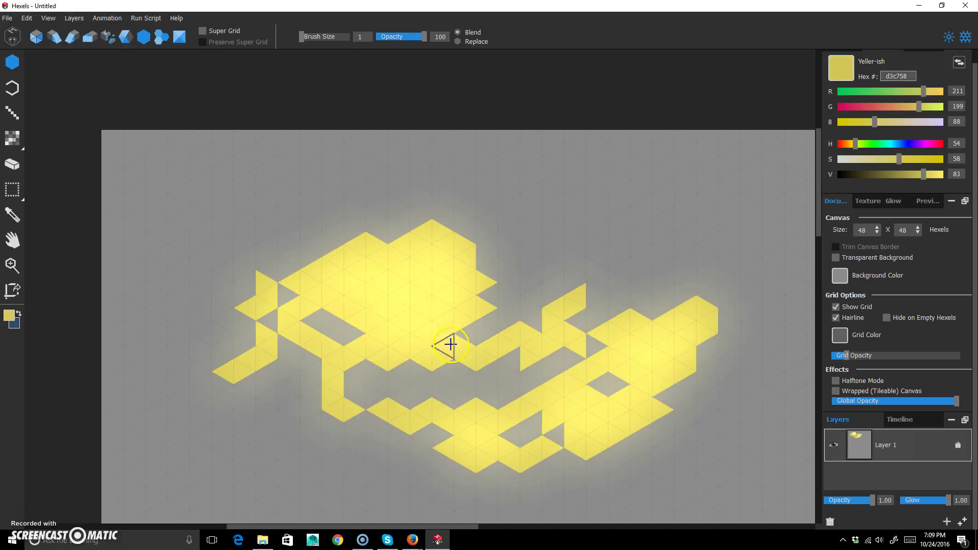
key(ctrl+z)
key(ctrl+z)
key(ctrl+z)
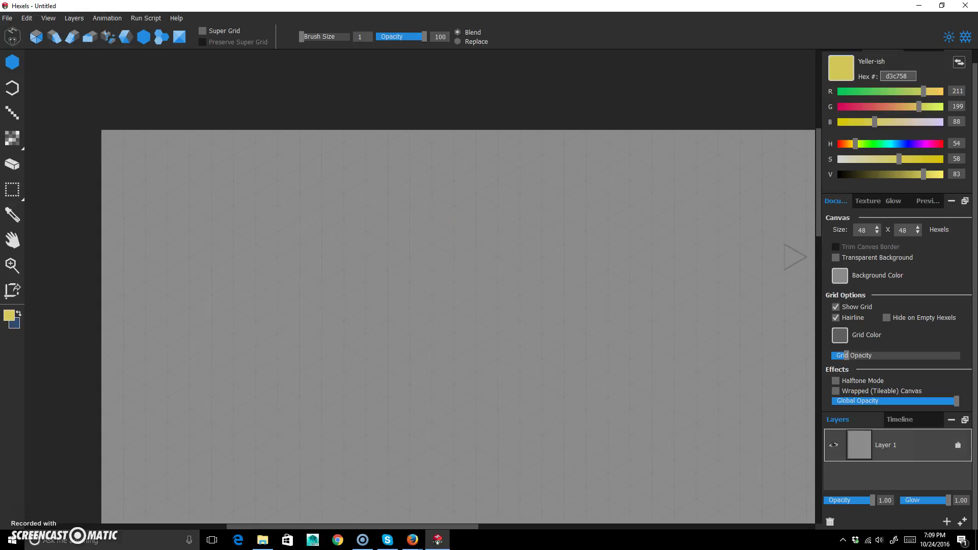
Look through the glow, shape and document settings and return to the color sliders.
click(891, 204)
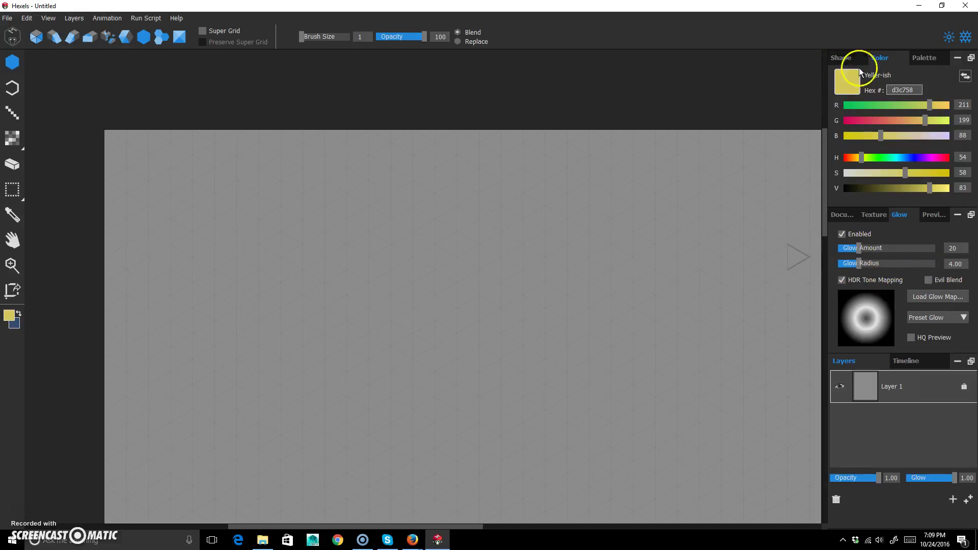
click(841, 57)
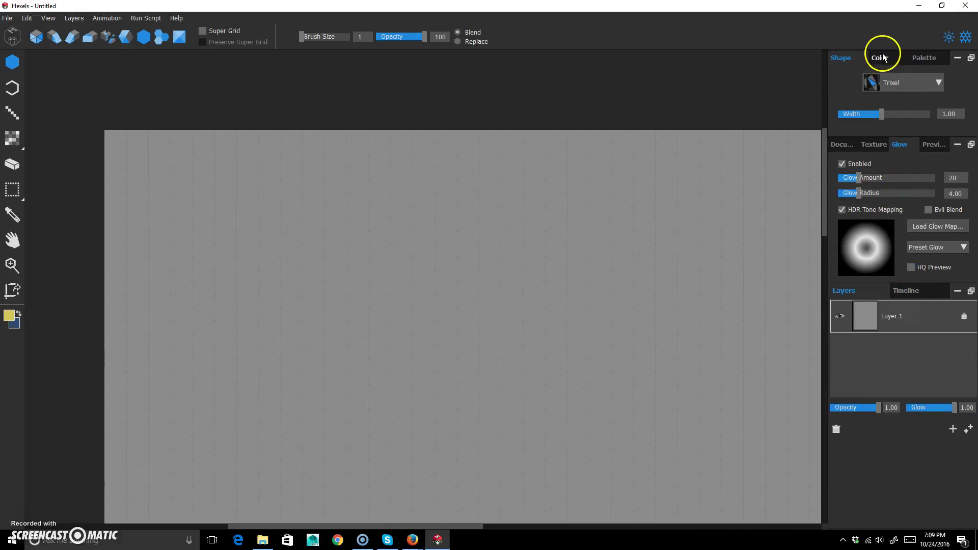
click(882, 147)
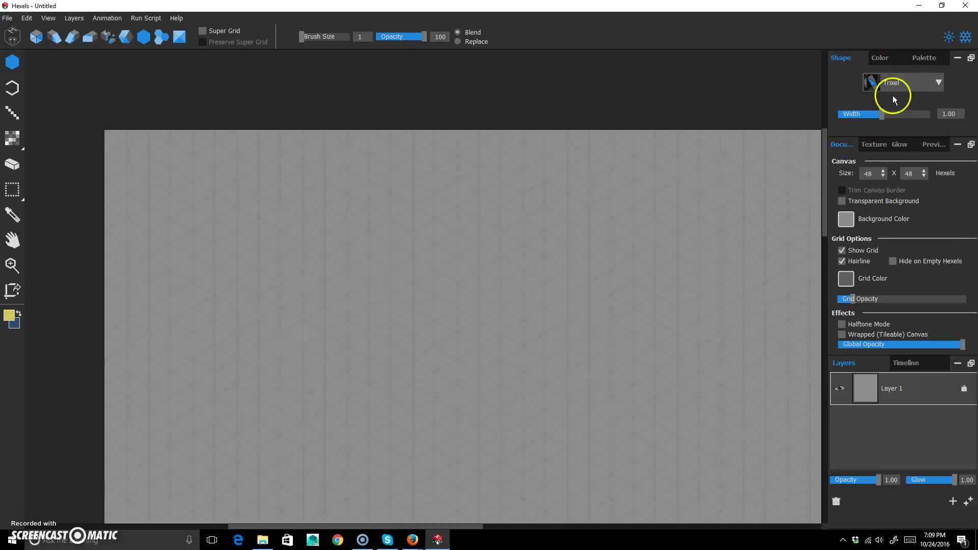
click(884, 58)
scroll(881, 309, down, 1)
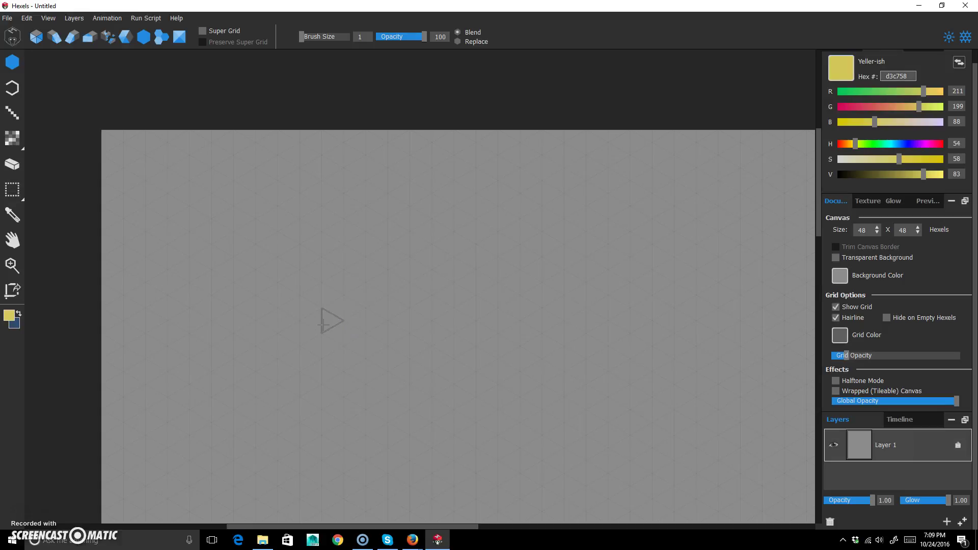
Show the animation timeline and look through the texture, document, shape, color and palette settings.
click(915, 423)
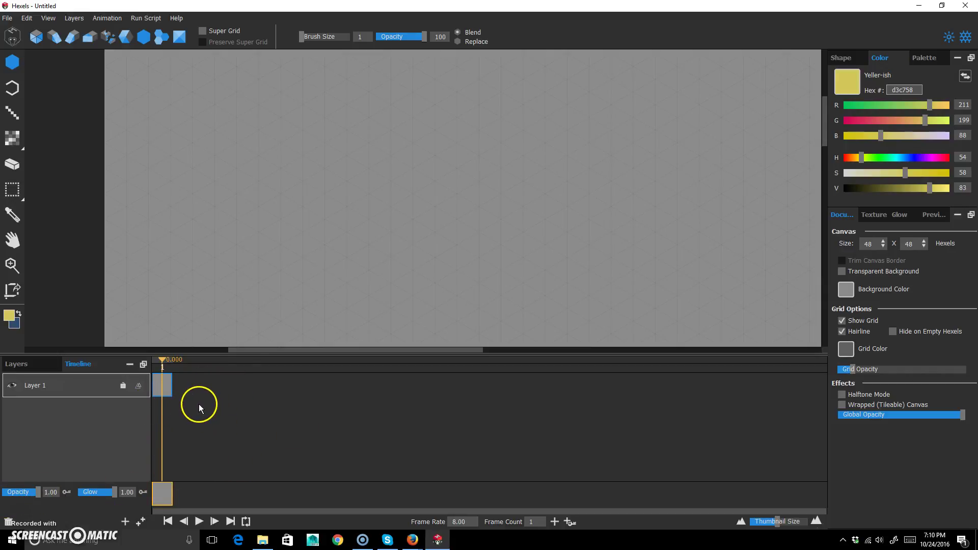
click(868, 215)
click(842, 215)
click(838, 58)
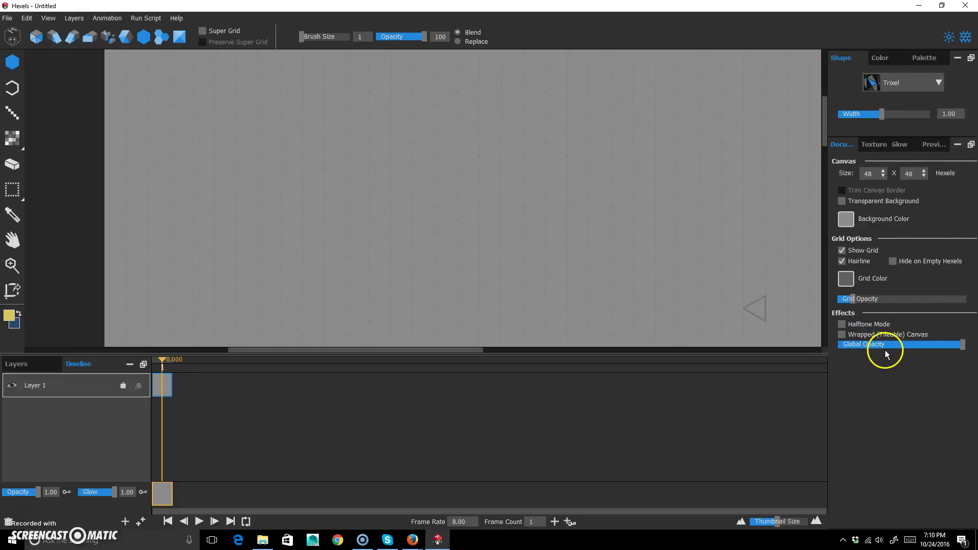
click(880, 58)
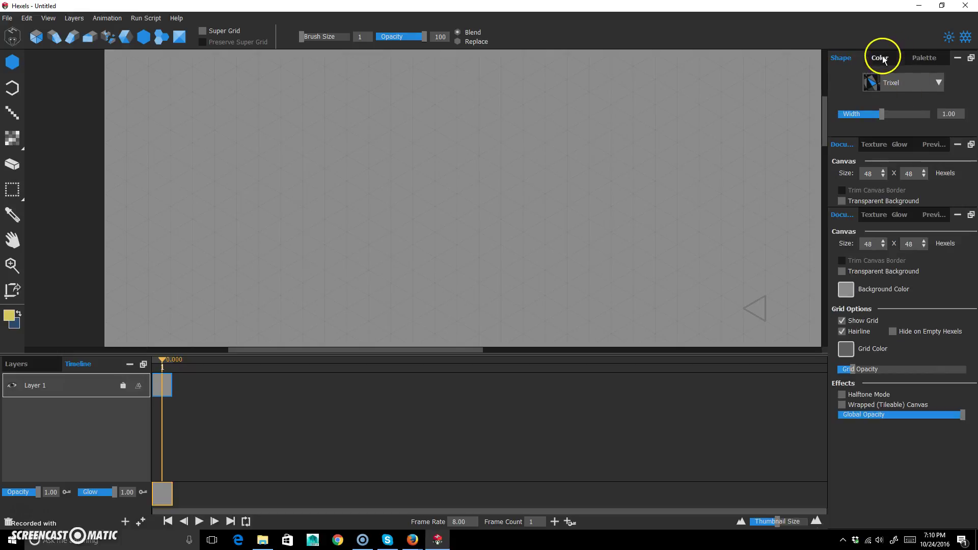
click(933, 62)
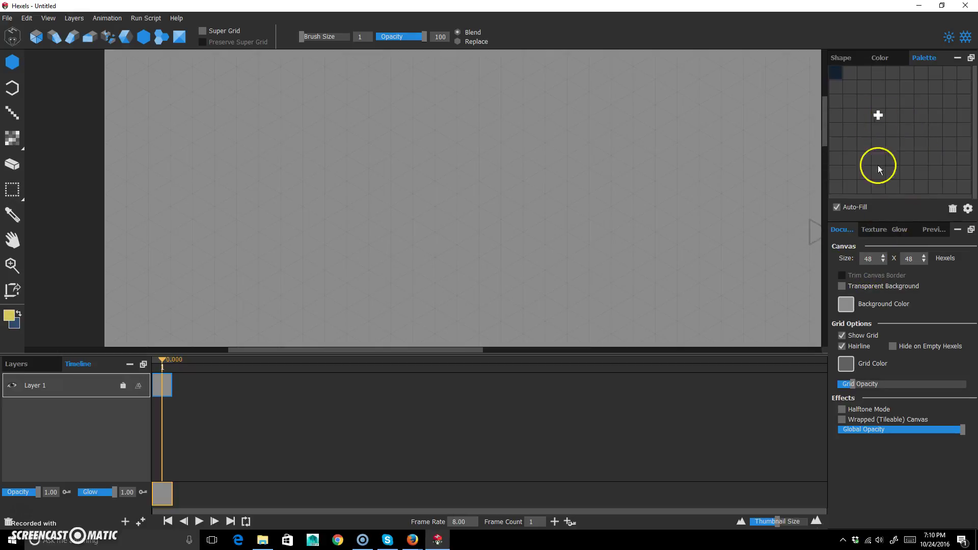
Toggle the texture option, leaving it enabled, and add a dark cloudy texture from the texture library to the texture palette.
click(874, 230)
click(842, 247)
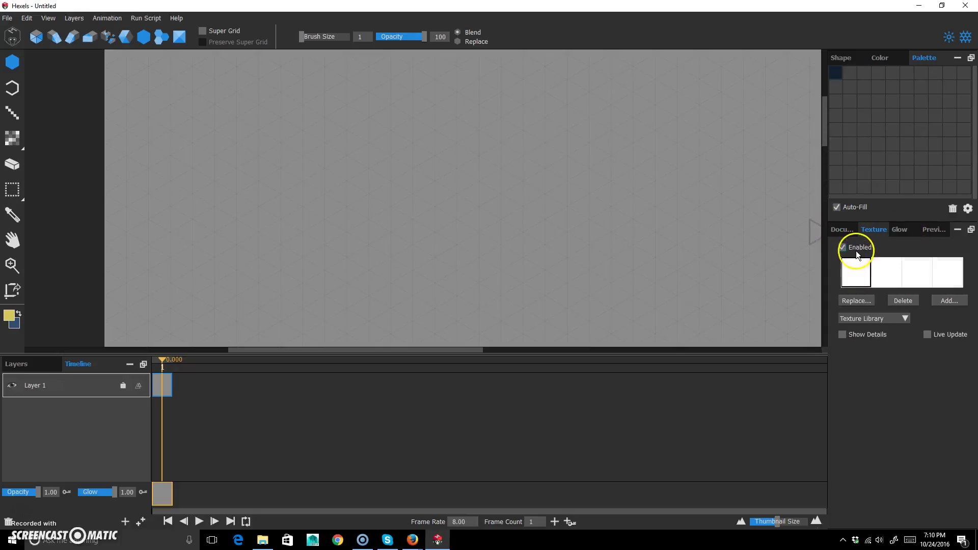
click(843, 247)
click(842, 247)
click(898, 322)
scroll(862, 175, down, 3)
click(877, 73)
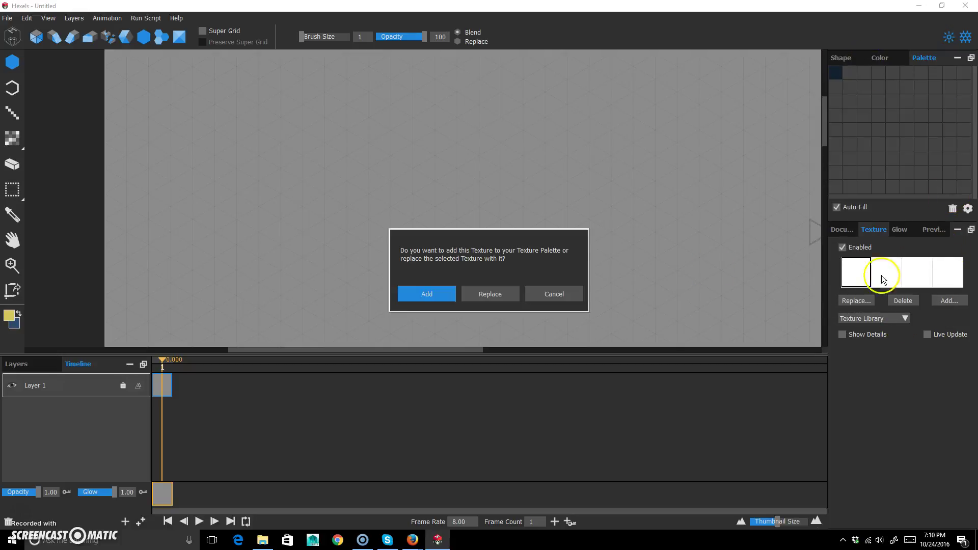
click(447, 300)
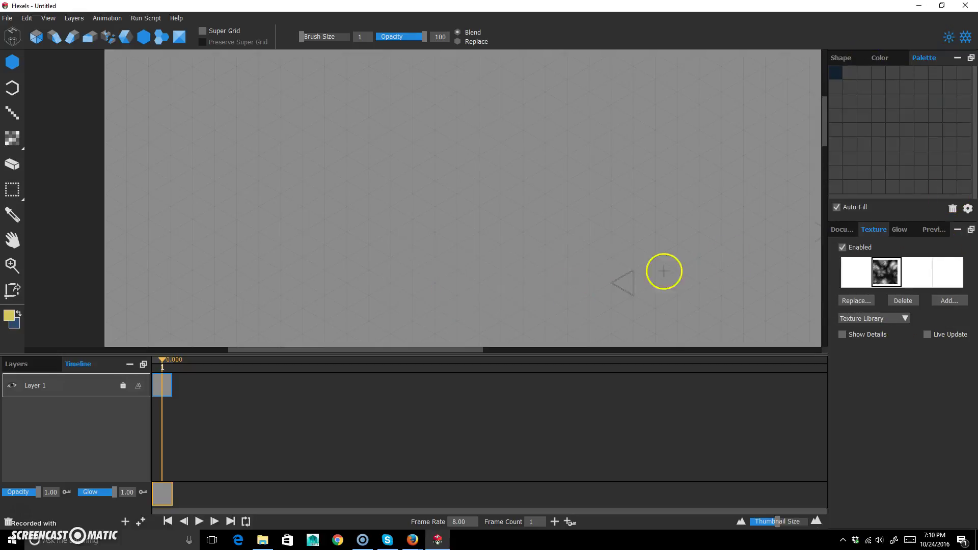
Paint a yellow patch with the cloudy texture, clear it from the canvas, and delete that texture from the palette.
mouse_move(240, 207)
mouse_down()
mouse_move(354, 205)
mouse_move(433, 188)
mouse_move(464, 211)
mouse_move(323, 157)
mouse_move(438, 124)
mouse_move(296, 176)
mouse_move(316, 131)
mouse_up()
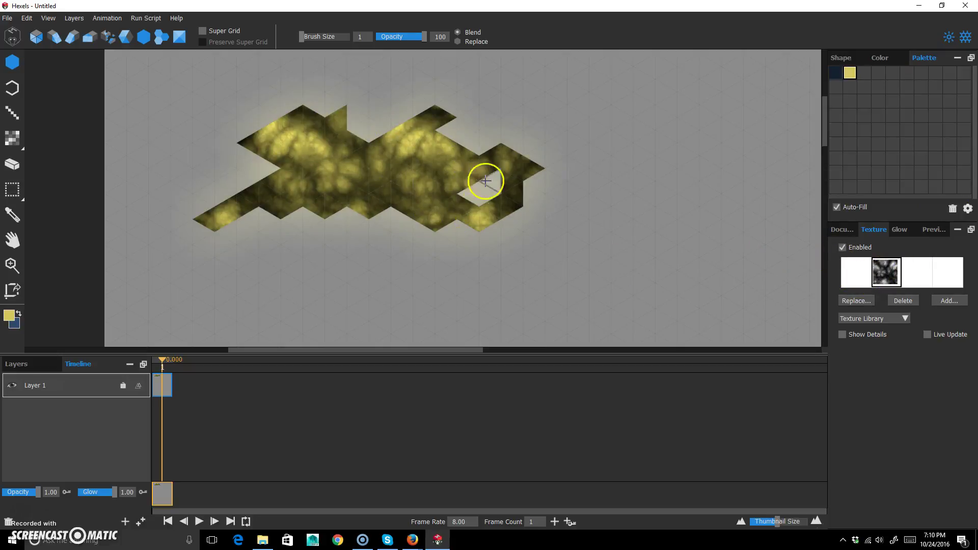
click(899, 303)
click(908, 301)
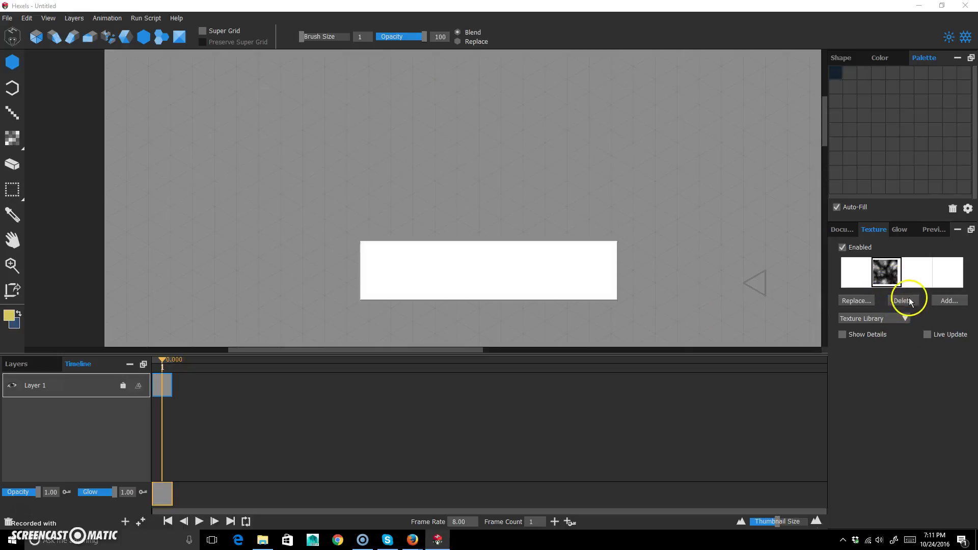
click(549, 286)
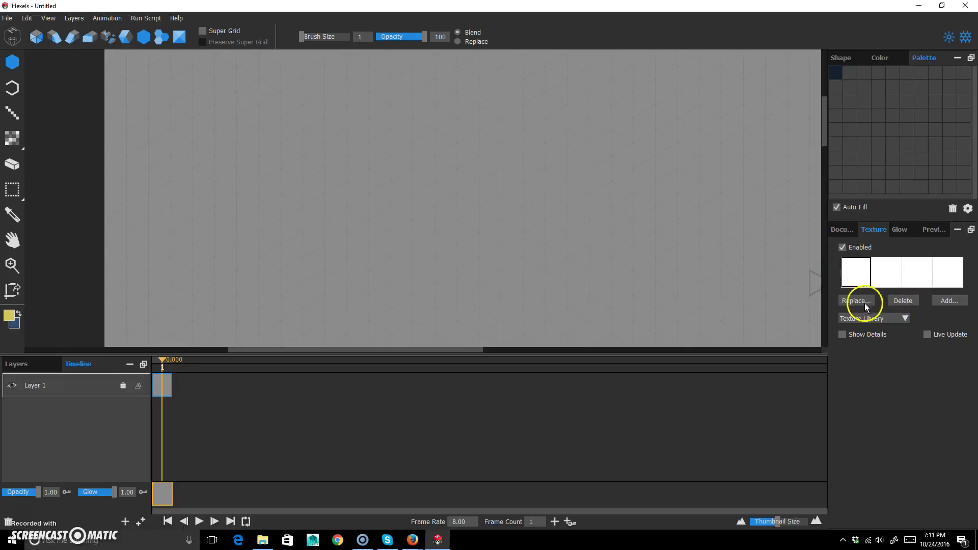
Browse the texture library and look at the glow and preview views before returning to the document settings.
click(891, 319)
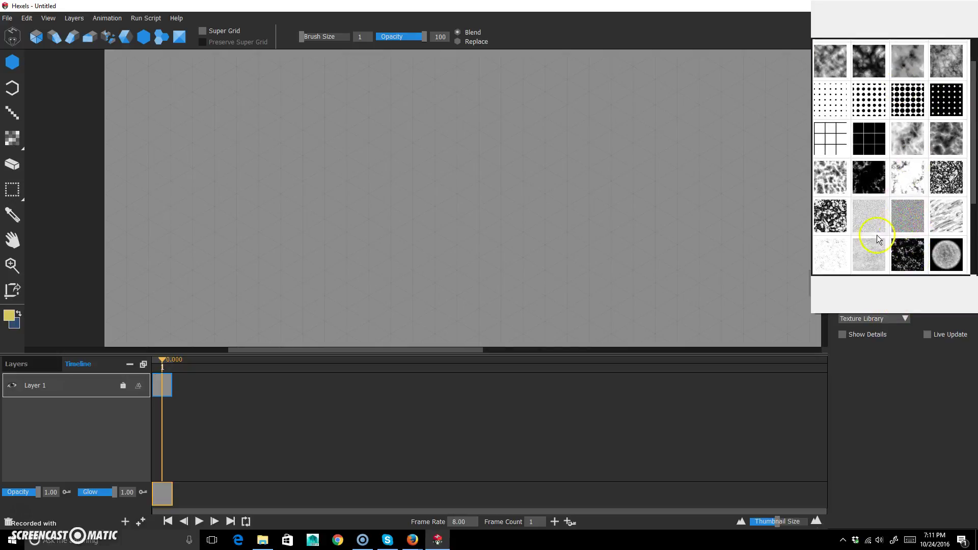
scroll(868, 96, up, 1)
click(877, 25)
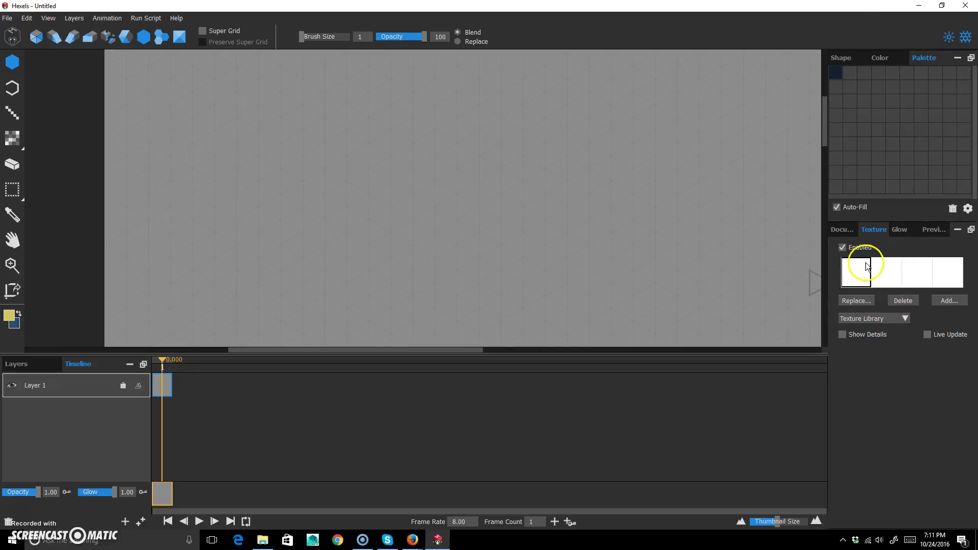
click(897, 229)
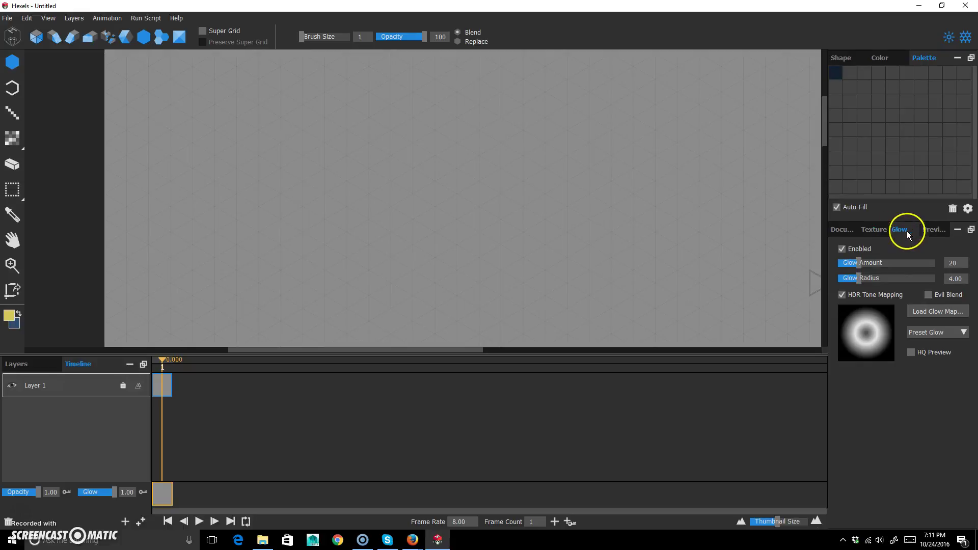
click(926, 229)
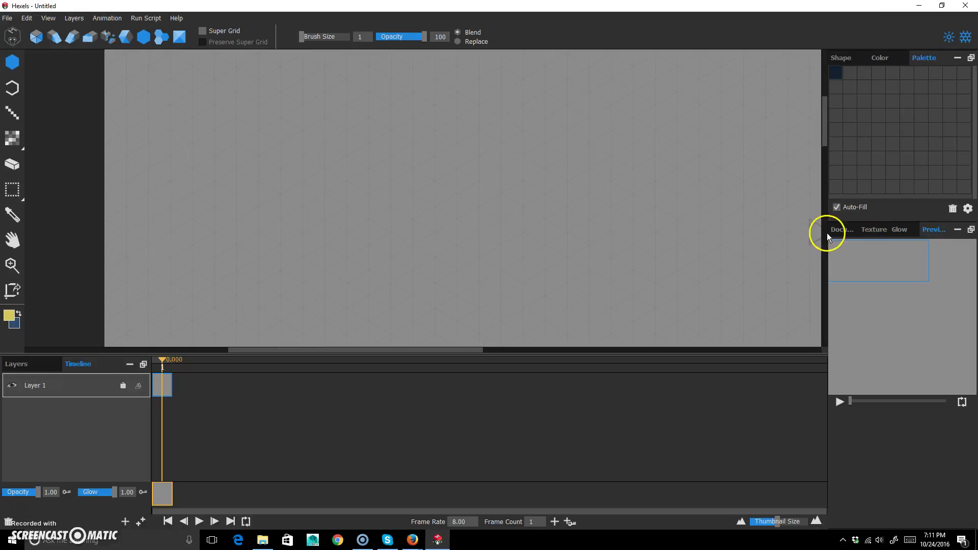
click(841, 230)
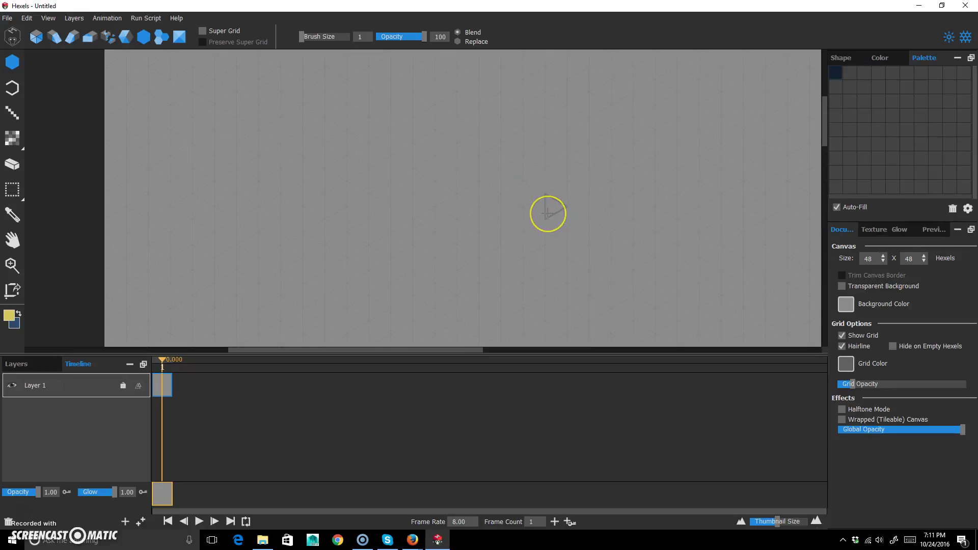
Paint a freehand yellow patch of hexagons on the hexagon grid and undo it.
scroll(548, 213, down, 3)
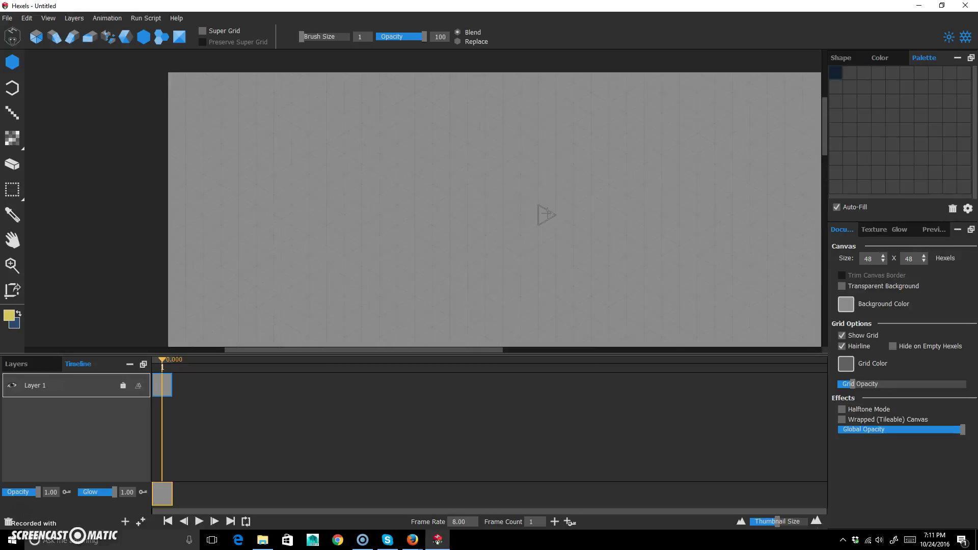
mouse_move(590, 135)
mouse_down()
mouse_move(604, 114)
mouse_move(595, 127)
mouse_up()
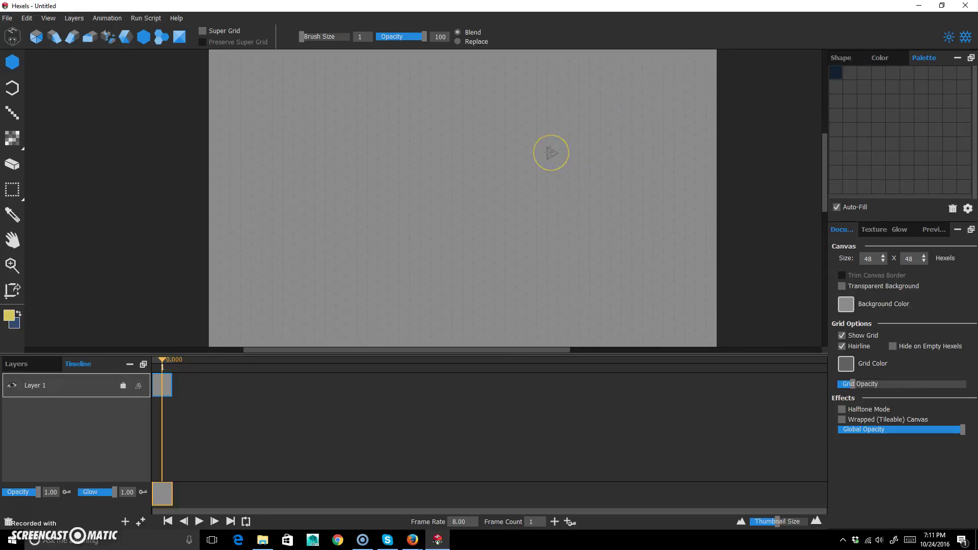
scroll(549, 152, down, 2)
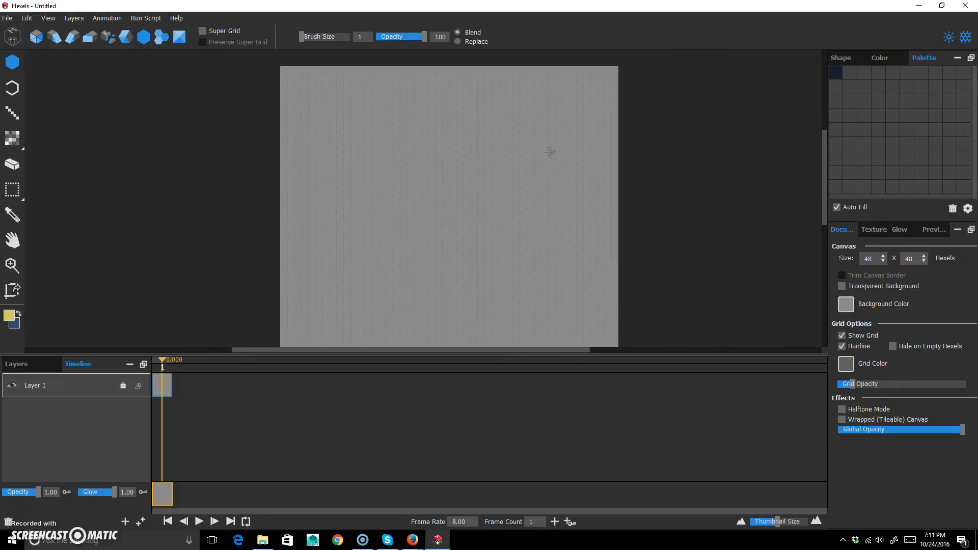
scroll(550, 152, down, 1)
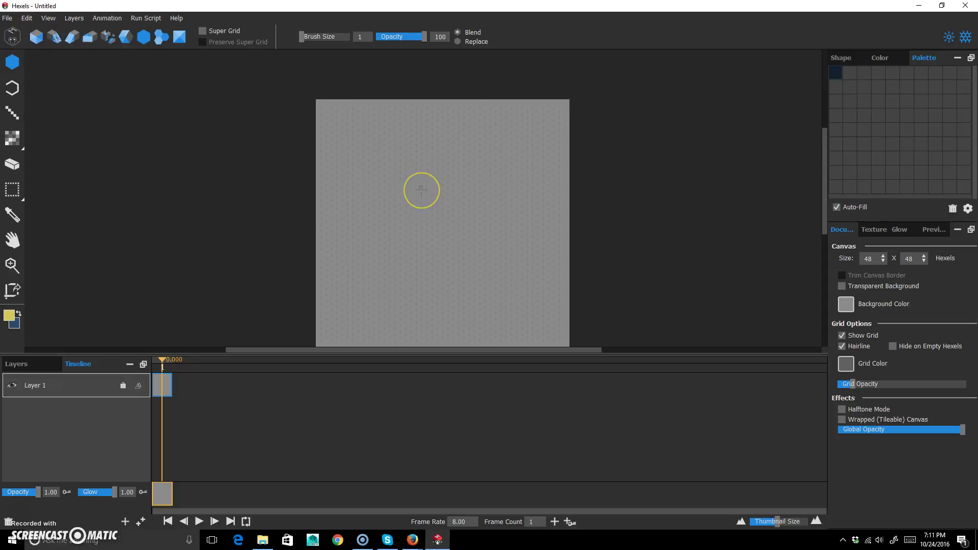
scroll(421, 189, up, 2)
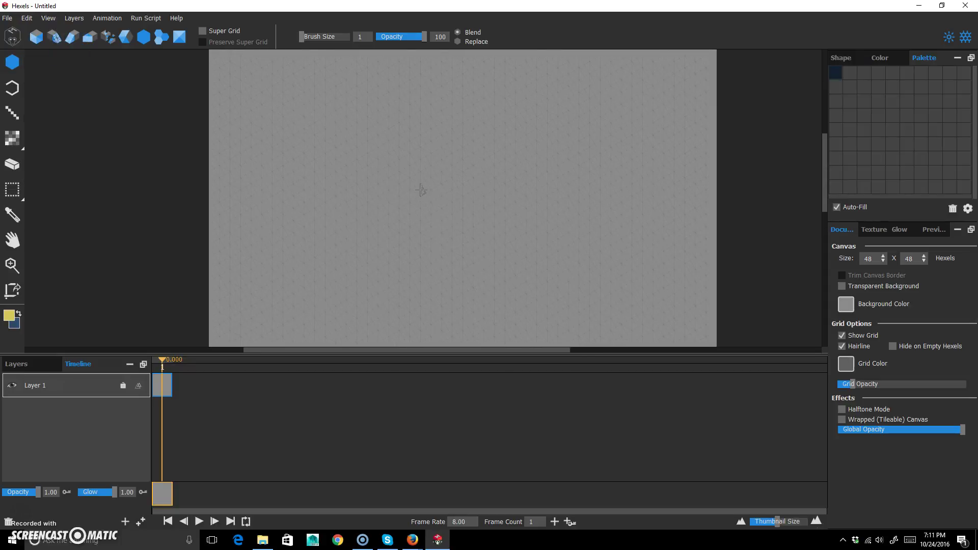
drag(444, 104, 390, 172)
key(ctrl+z)
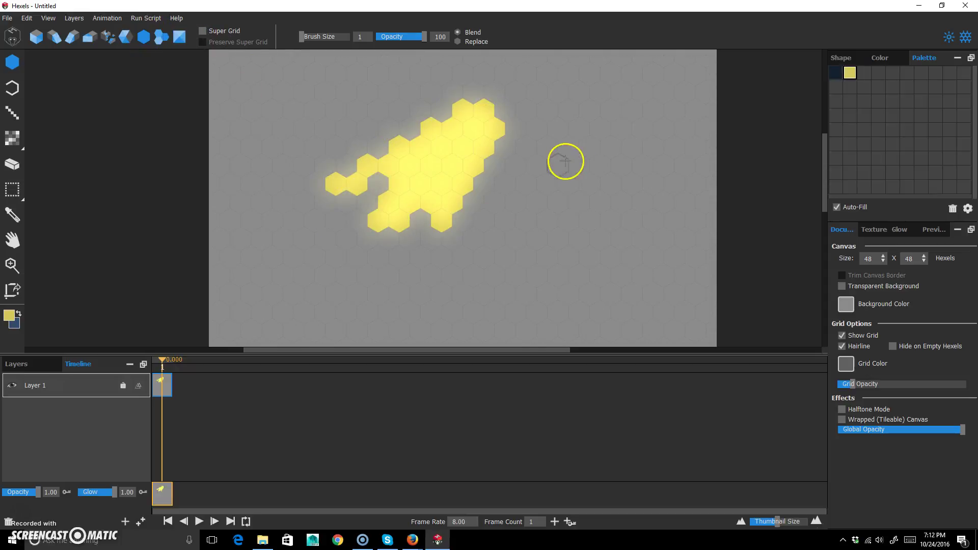
Paint a smaller yellow hexagon patch, view it on the isometric triangle grid, and undo the patch.
drag(436, 203, 465, 129)
click(37, 34)
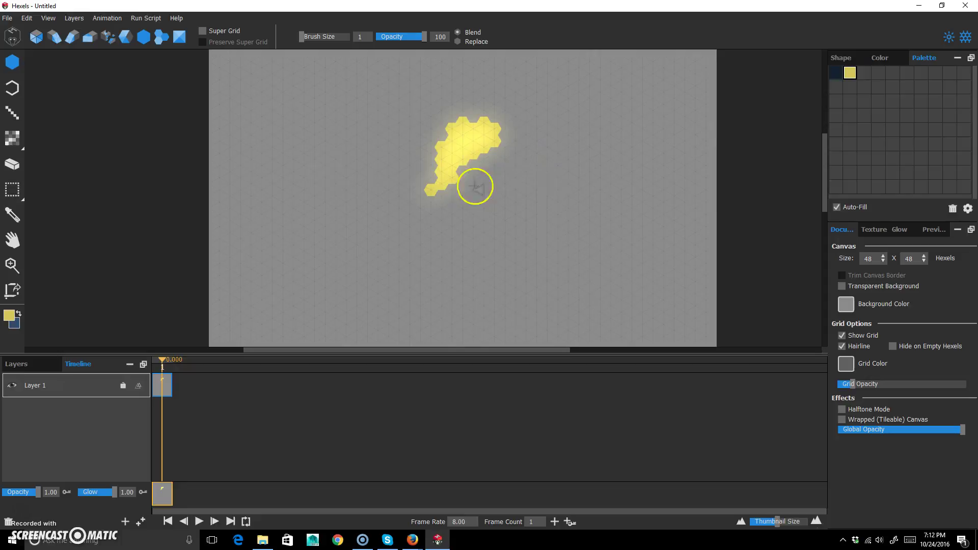
key(ctrl+z)
key(ctrl+z)
Try the square-based grid and return to the isometric triangle grid with the shape brush active.
click(180, 36)
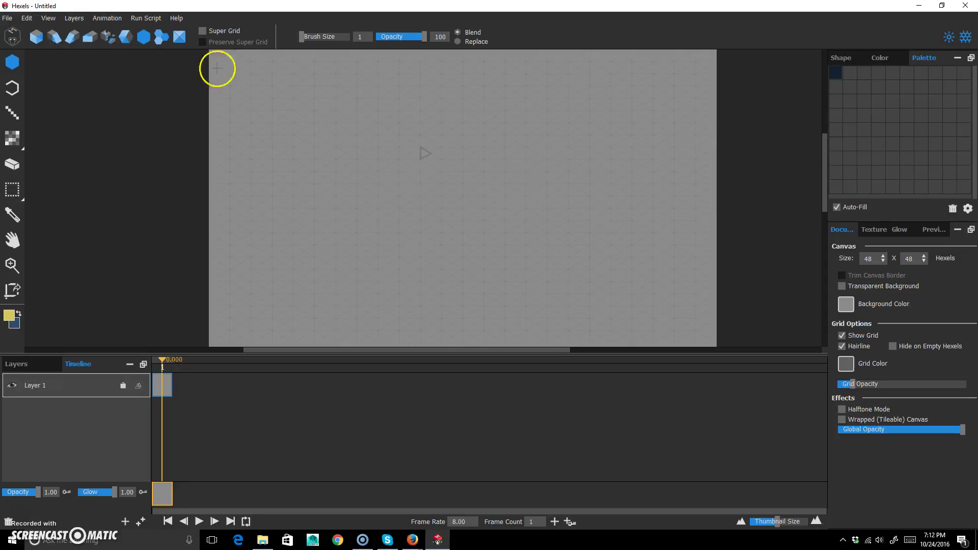
click(35, 36)
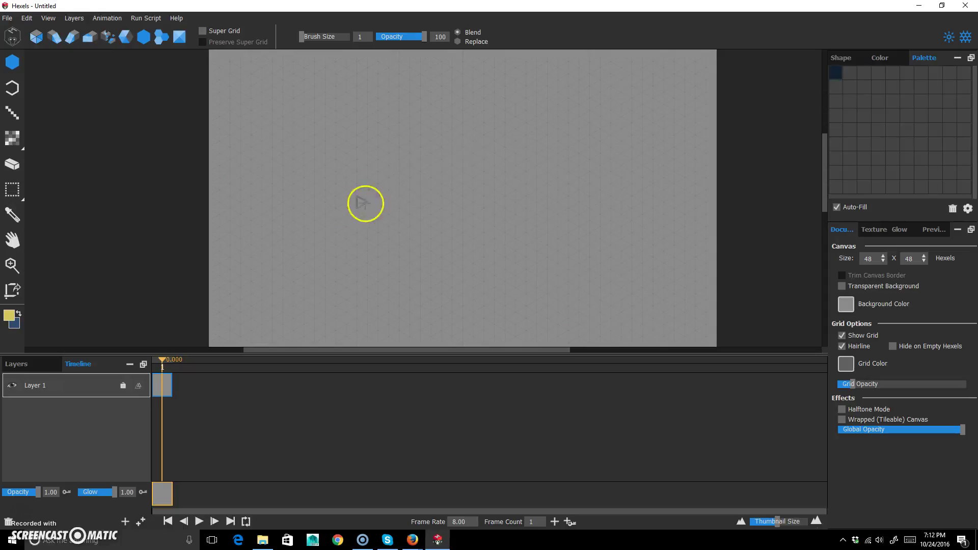
click(15, 63)
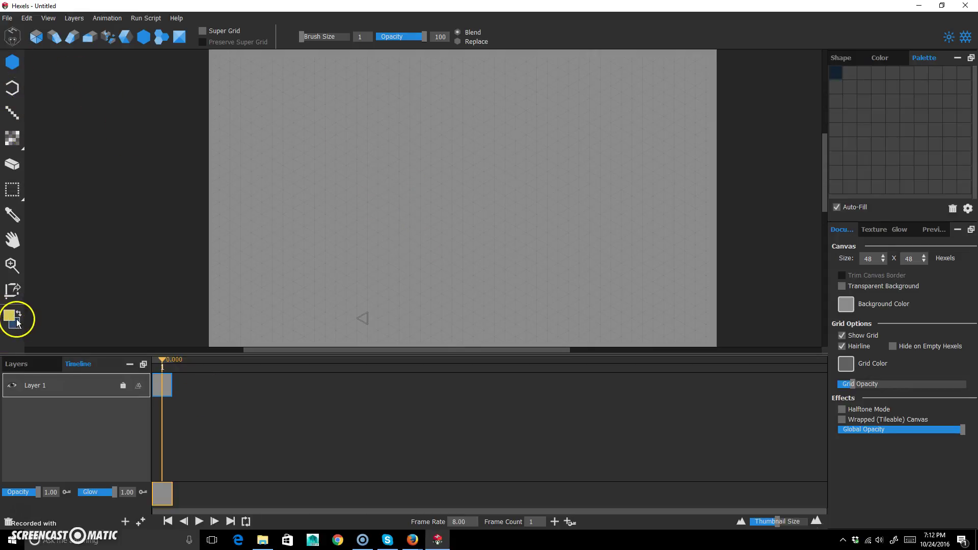
Switch from the timeline back to the layers view and set the foreground color to hue 40, saturation 47 and value 91.
double_click(39, 362)
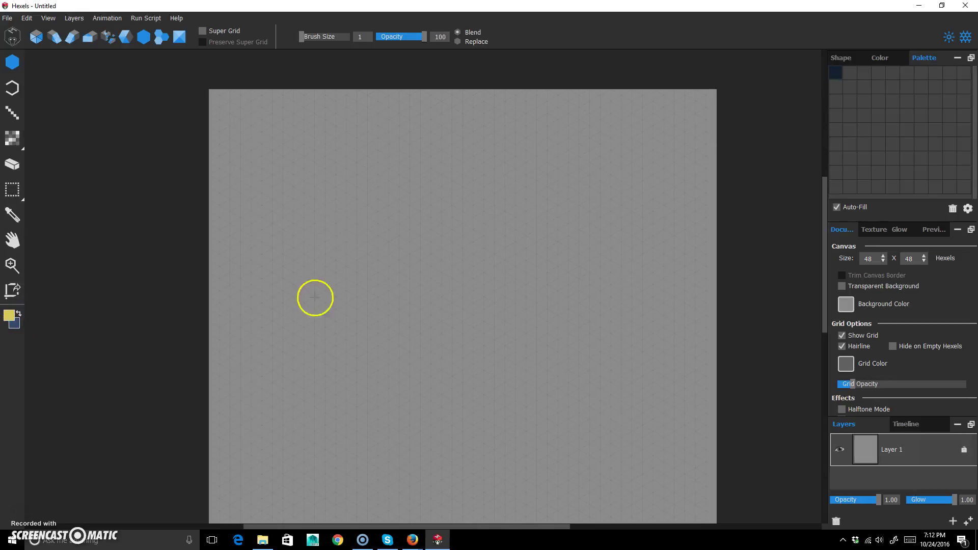
click(888, 56)
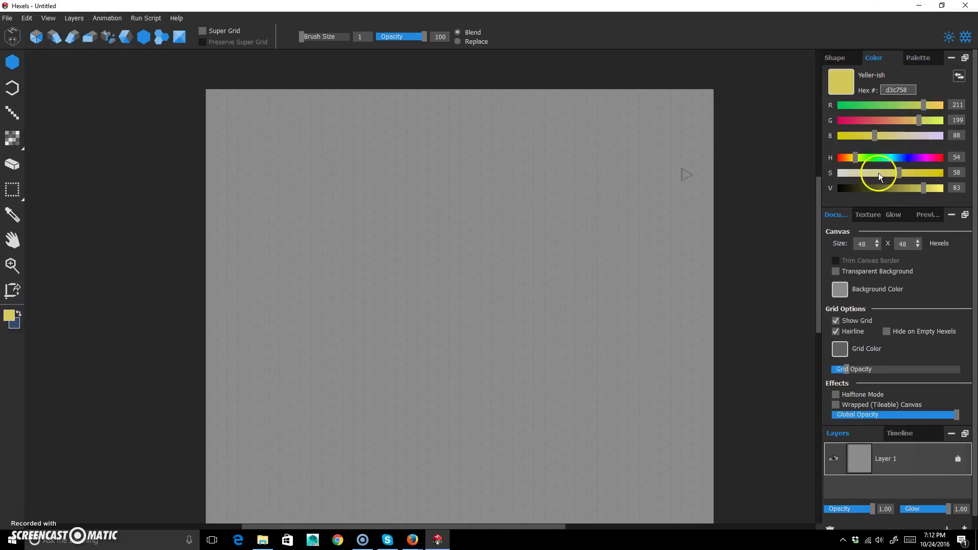
drag(857, 161, 850, 158)
click(891, 172)
drag(921, 188, 931, 187)
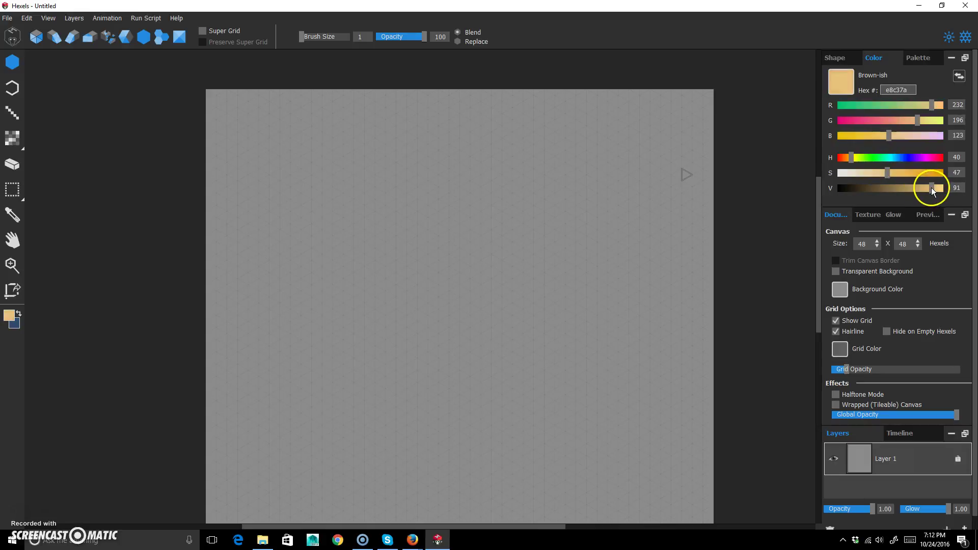
Set the foreground color to hue 36, saturation 32 and value 91, and paint a freehand patch in it on the canvas.
click(881, 171)
drag(848, 158, 871, 174)
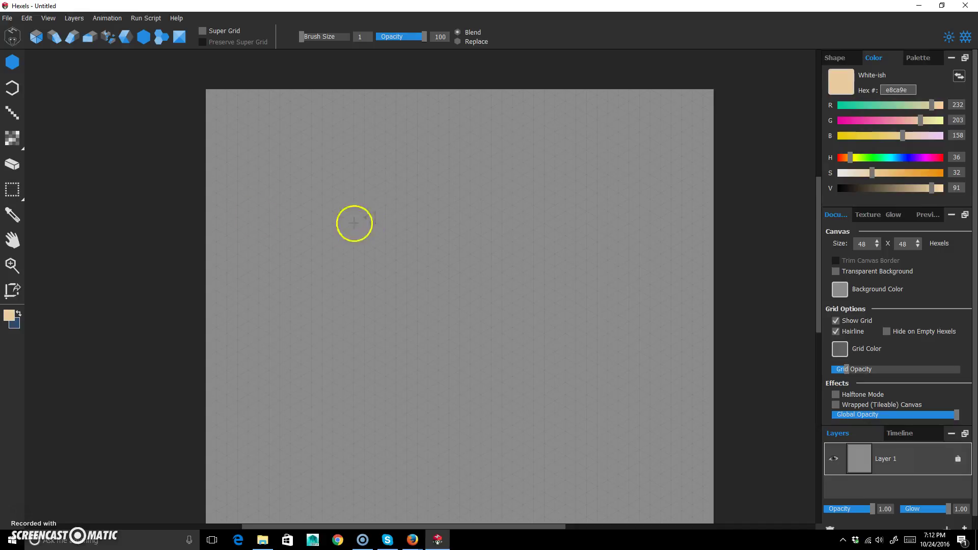
mouse_move(308, 219)
mouse_down()
mouse_move(410, 211)
mouse_move(376, 192)
mouse_move(381, 211)
mouse_move(323, 249)
mouse_move(381, 232)
mouse_move(351, 254)
mouse_up()
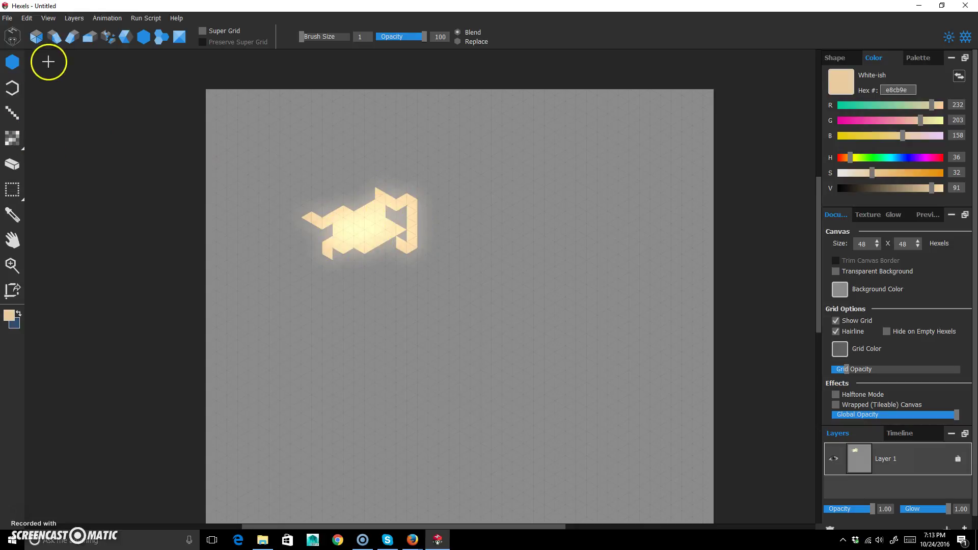
With the foreground and background colors swapped, try freehand dark blue outlines over the painted patch, and undo the outlines and the patch.
click(12, 87)
click(19, 314)
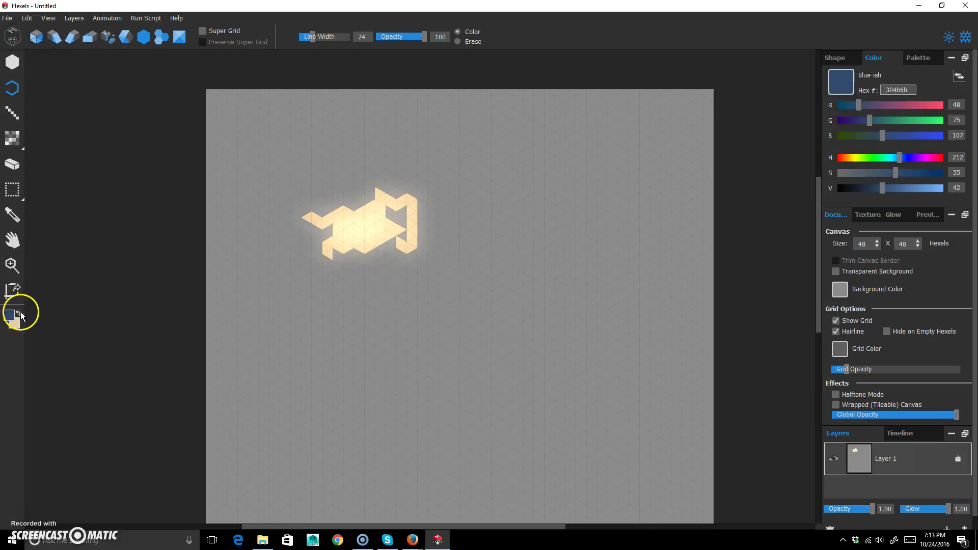
mouse_move(458, 198)
mouse_down()
mouse_move(386, 218)
mouse_move(355, 248)
mouse_move(335, 248)
mouse_move(373, 231)
mouse_move(358, 234)
mouse_move(326, 191)
mouse_move(362, 189)
mouse_move(345, 178)
mouse_move(418, 168)
mouse_move(450, 196)
mouse_up()
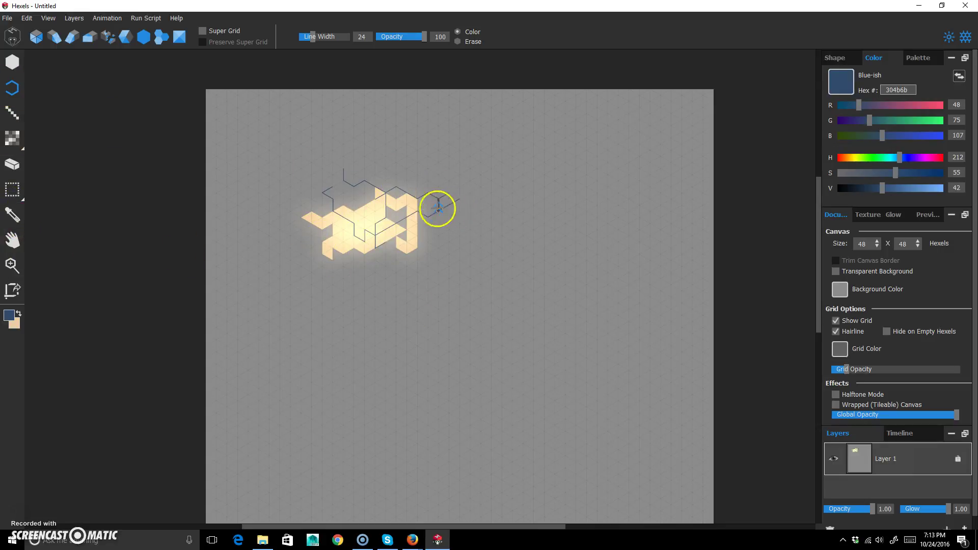
key(ctrl+z)
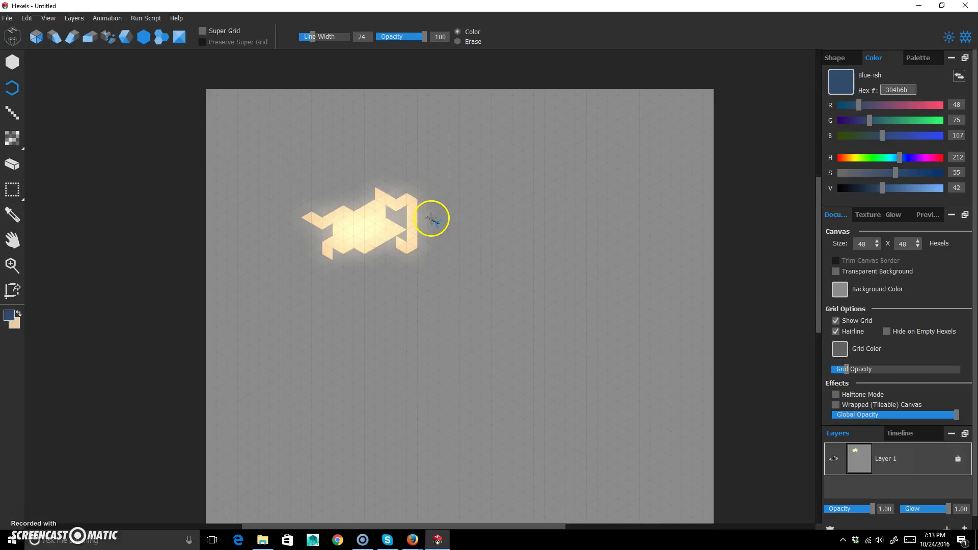
key(ctrl+z)
Try the line tool with straight dark blue lines across the canvas and undo them.
click(7, 114)
mouse_move(275, 298)
mouse_down()
mouse_move(611, 179)
mouse_move(589, 152)
mouse_move(614, 192)
mouse_up()
drag(565, 443, 490, 164)
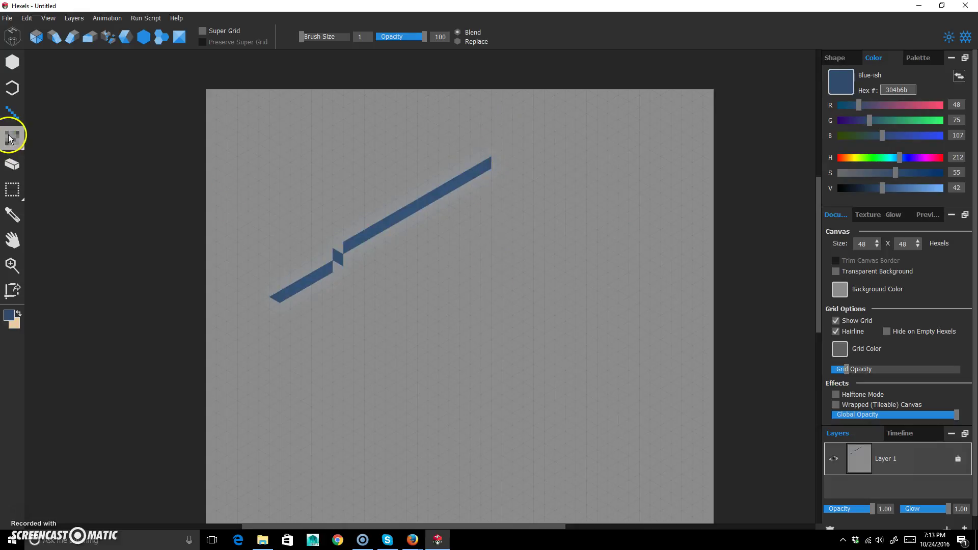
key(ctrl+z)
Paint a solid dark blue freehand patch in the upper middle of the canvas with the shape brush.
click(17, 60)
mouse_move(338, 274)
mouse_down()
mouse_move(406, 243)
mouse_move(382, 267)
mouse_move(401, 234)
mouse_up()
mouse_move(347, 274)
mouse_down()
mouse_move(405, 266)
mouse_move(368, 295)
mouse_move(376, 301)
mouse_move(348, 277)
mouse_move(342, 284)
mouse_move(353, 289)
mouse_move(401, 284)
mouse_move(331, 313)
mouse_move(409, 283)
mouse_up()
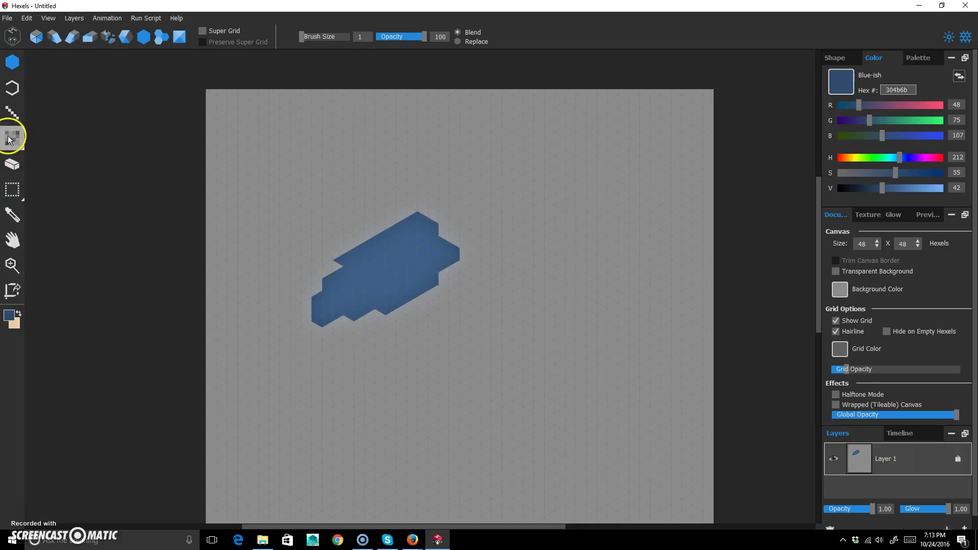
Swap the foreground and background colors, and try the gradient fill on the blue patch, undoing the result.
click(14, 142)
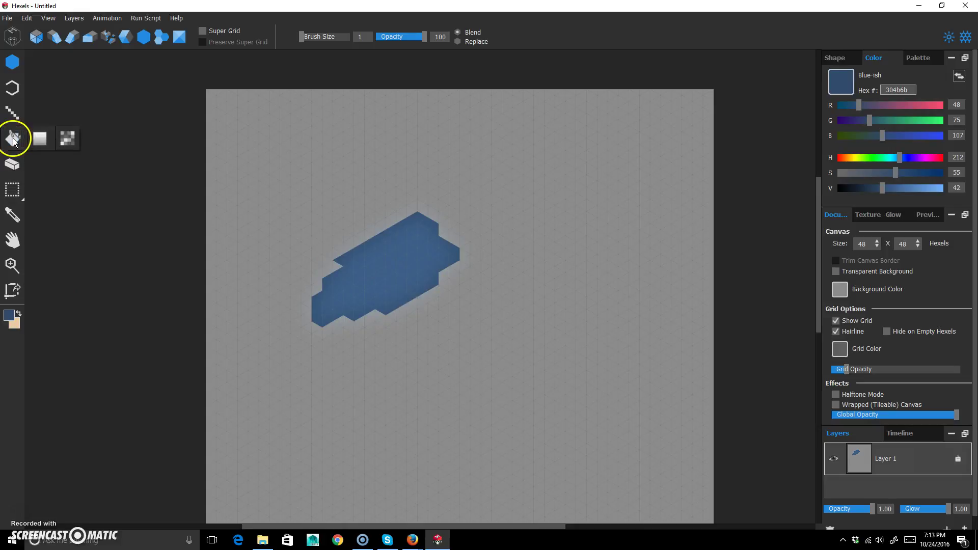
click(41, 145)
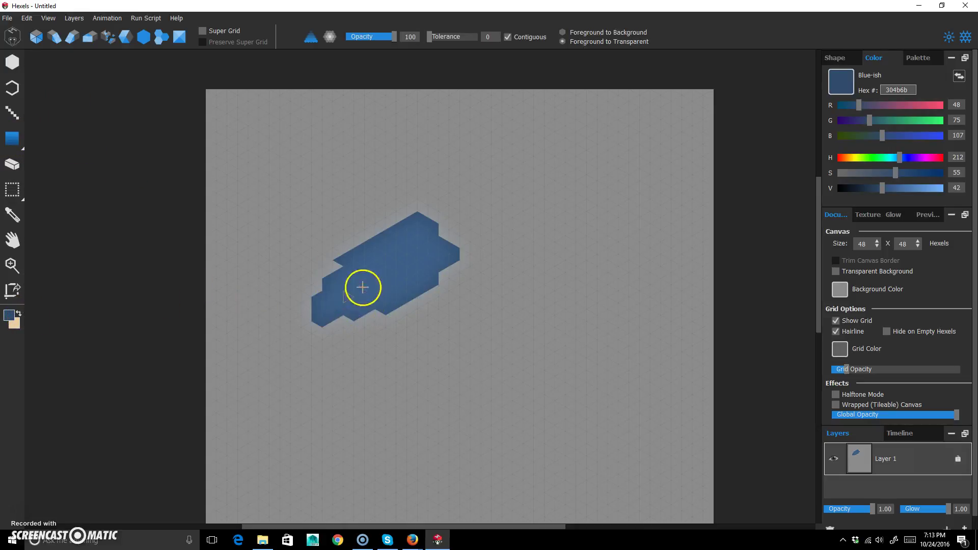
click(18, 314)
drag(351, 291, 317, 316)
key(ctrl+z)
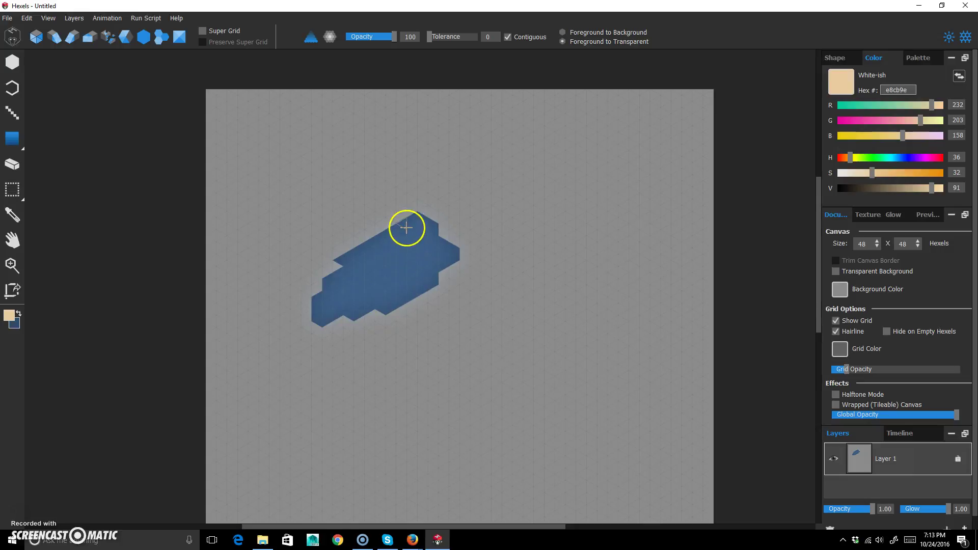
mouse_move(448, 249)
mouse_down()
mouse_move(414, 251)
mouse_move(373, 286)
mouse_move(436, 252)
mouse_move(404, 225)
mouse_move(448, 251)
mouse_move(404, 222)
mouse_move(448, 252)
mouse_up()
Try the noise fill on the blue patch and return to the gradient fill tool.
click(18, 147)
click(81, 140)
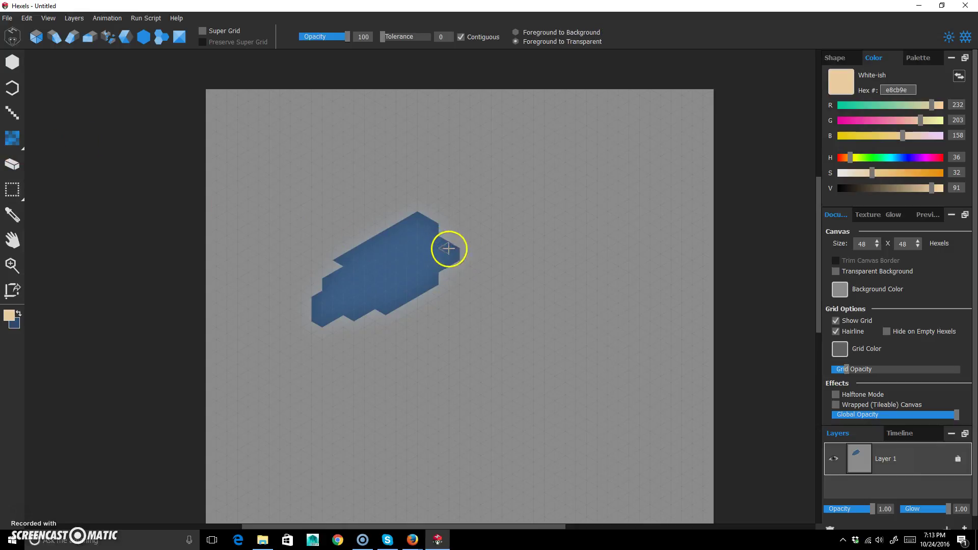
drag(344, 313, 407, 255)
click(16, 145)
click(38, 139)
Erase part of the blue patch's upper edge, and move the rest up and to the left with a rectangular selection.
click(12, 163)
mouse_move(485, 228)
mouse_down()
mouse_move(463, 254)
mouse_move(378, 233)
mouse_move(397, 219)
mouse_up()
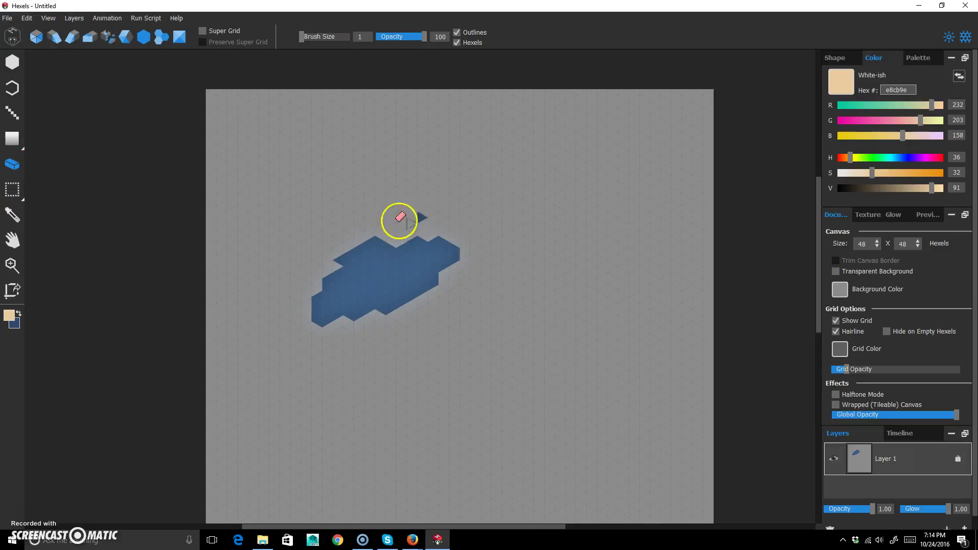
click(12, 189)
mouse_move(239, 381)
mouse_down()
mouse_move(270, 352)
mouse_move(532, 189)
mouse_up()
drag(393, 271, 353, 256)
Select a narrow strip of the blue patch with the selection brush and move it away to the patch's right.
click(13, 189)
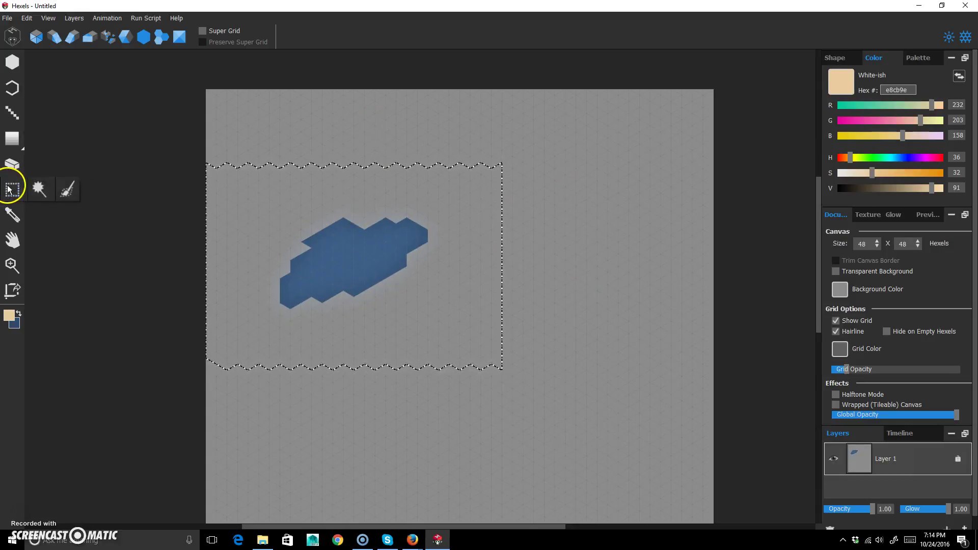
click(65, 194)
mouse_move(421, 224)
mouse_down()
mouse_move(368, 273)
mouse_move(432, 231)
mouse_move(377, 285)
mouse_move(407, 259)
mouse_move(513, 282)
mouse_up()
click(522, 264)
Try the magic wand with tolerance 0 and contiguous selection on several spots inside the blue patch.
click(9, 190)
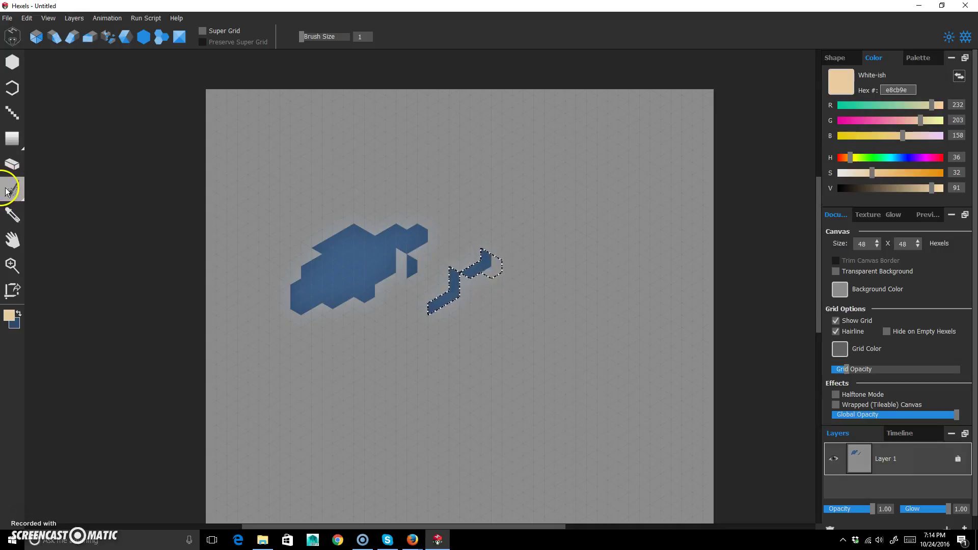
click(39, 189)
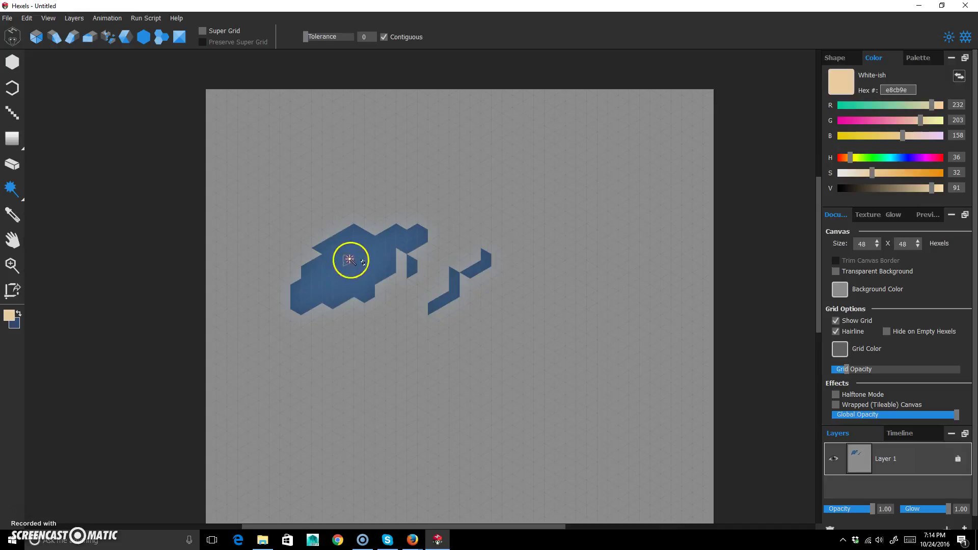
click(344, 291)
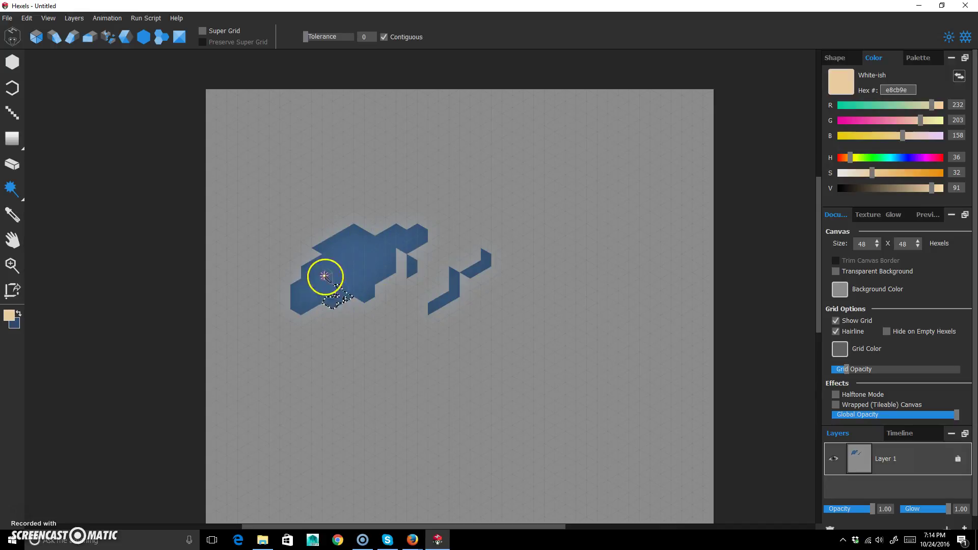
click(349, 271)
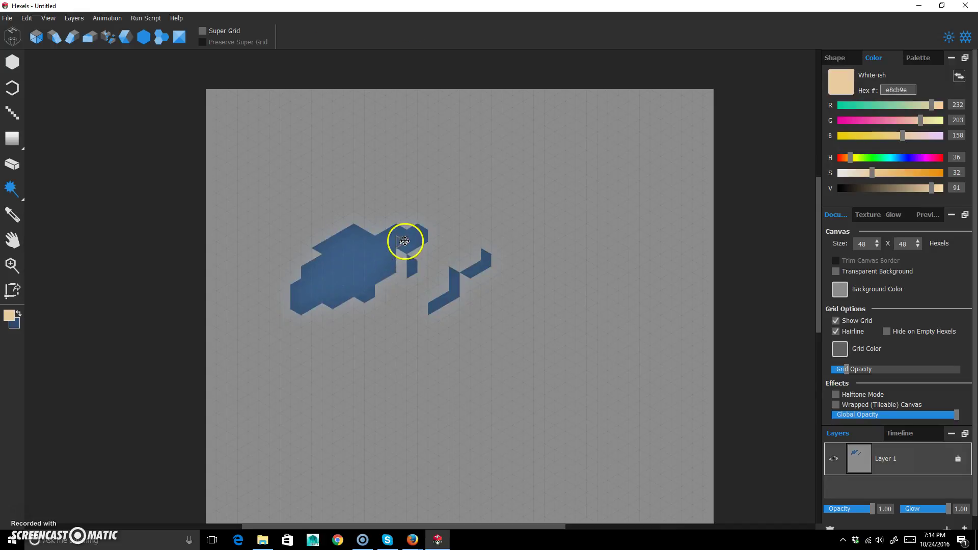
click(349, 261)
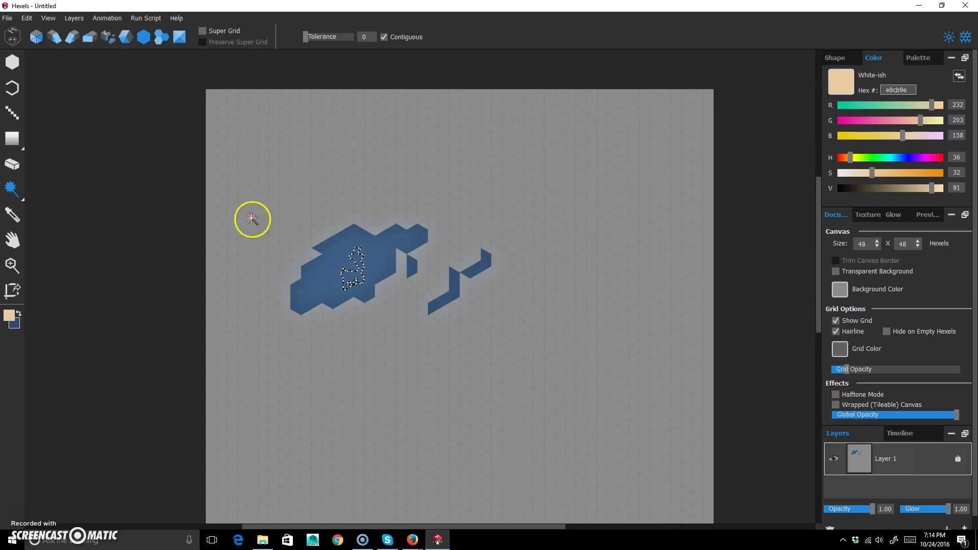
Select the blue patch and the separated strip with a rectangular selection and delete them from the canvas.
click(15, 190)
click(17, 192)
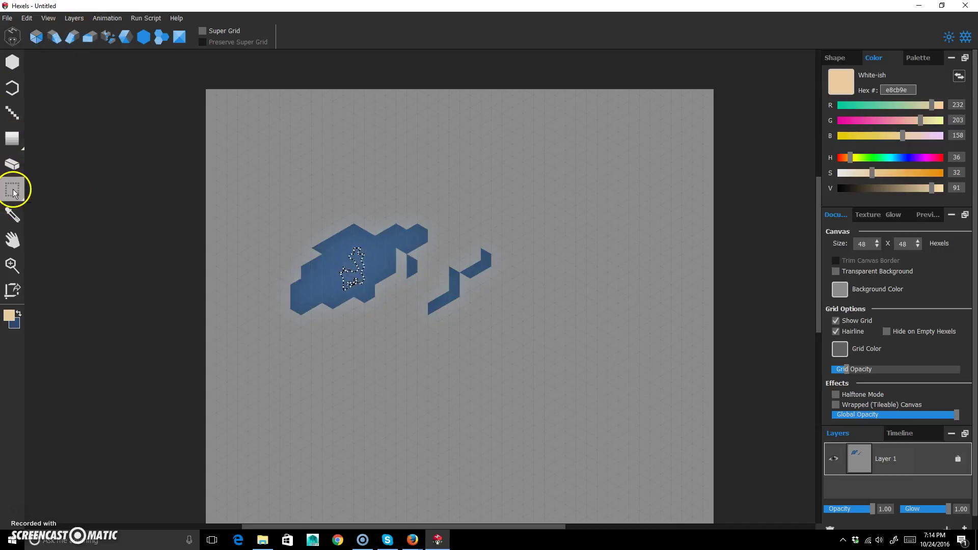
drag(267, 362, 576, 191)
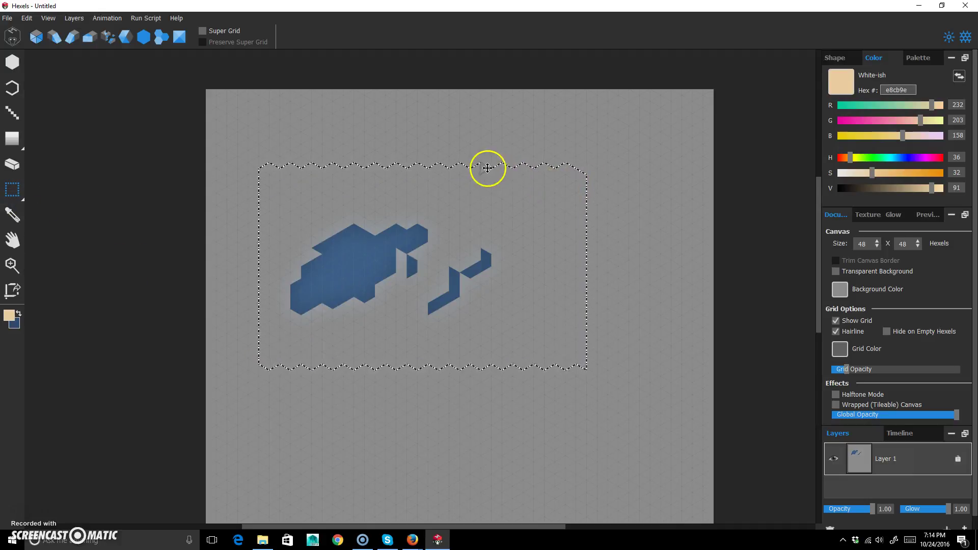
key(Delete)
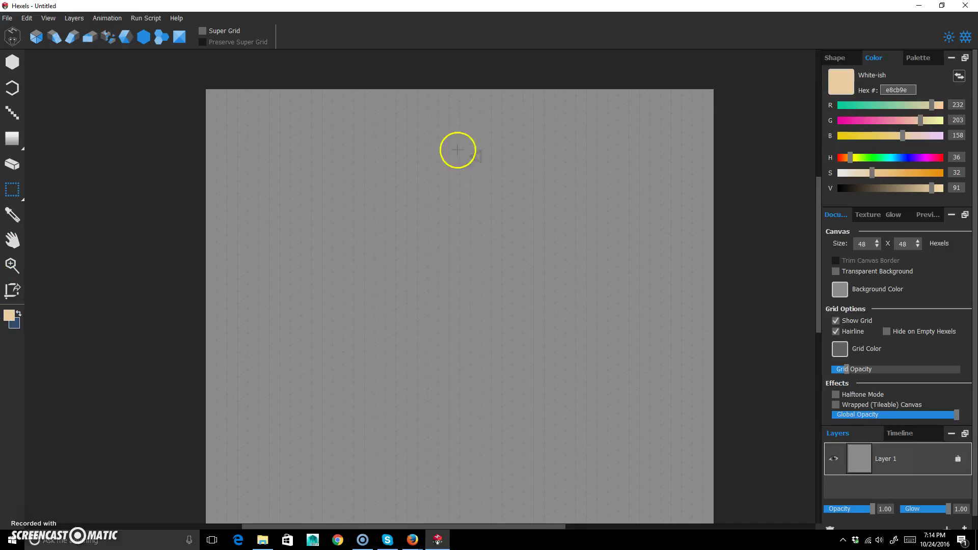
click(74, 18)
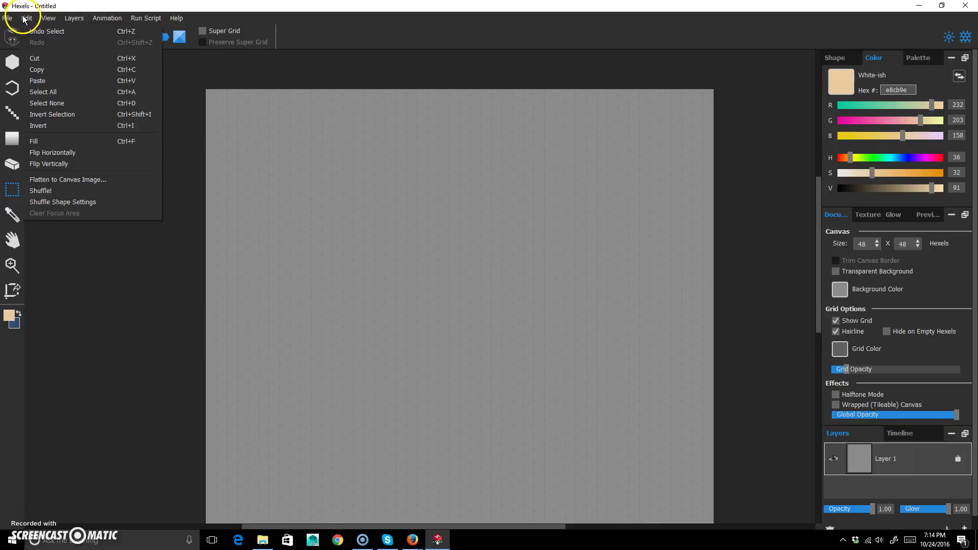
click(369, 8)
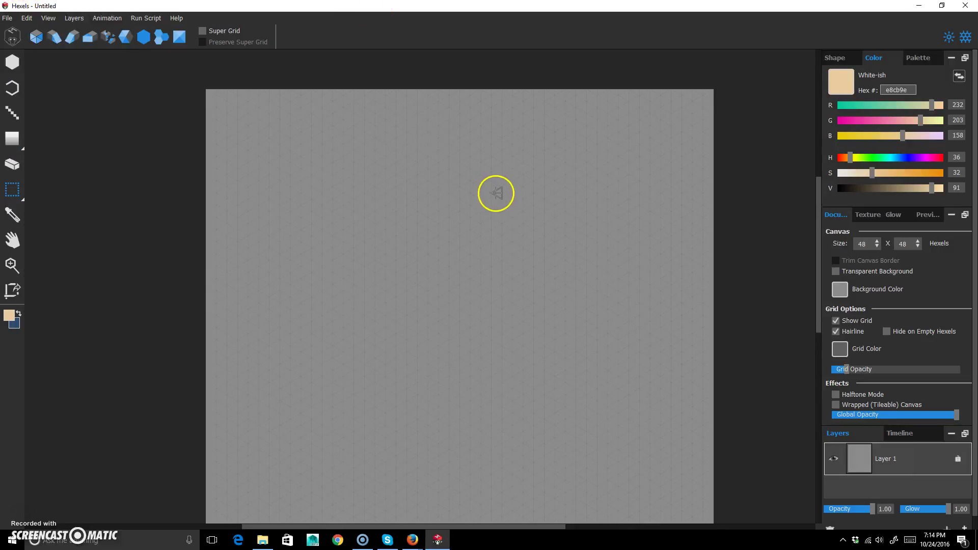